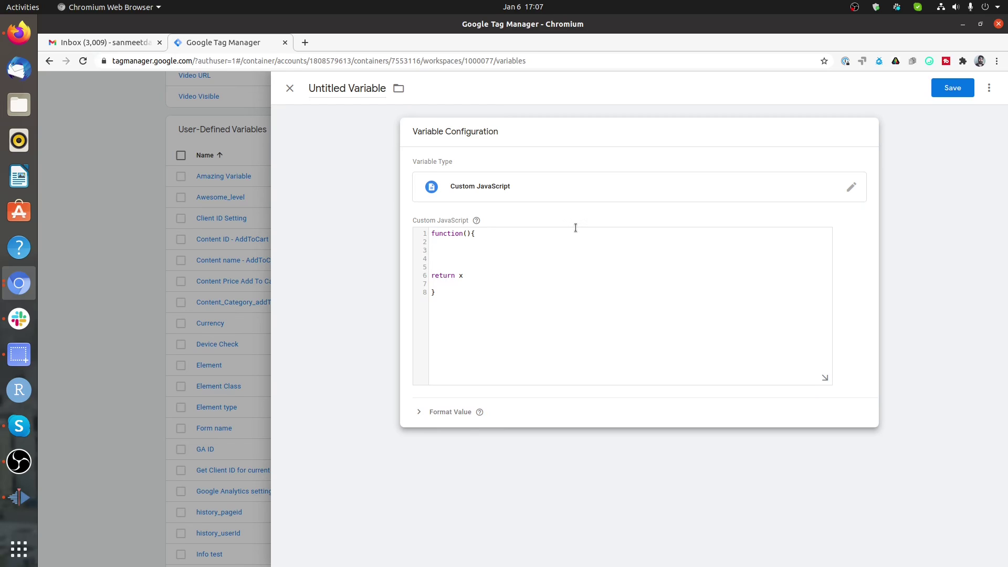
# Change the variable type to URL, with component type Query and query key utm_source
pyautogui.click(536, 188)
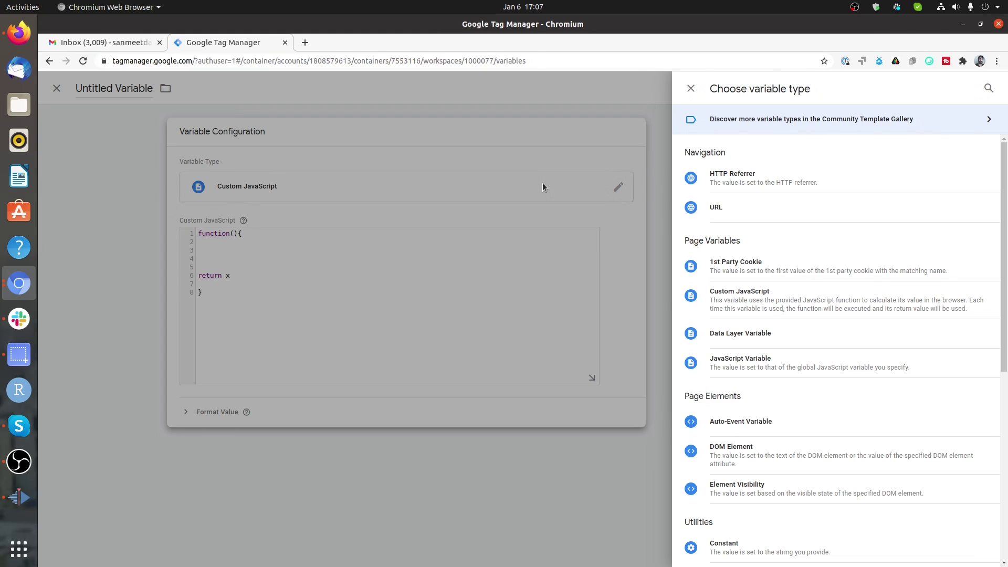
pyautogui.click(719, 213)
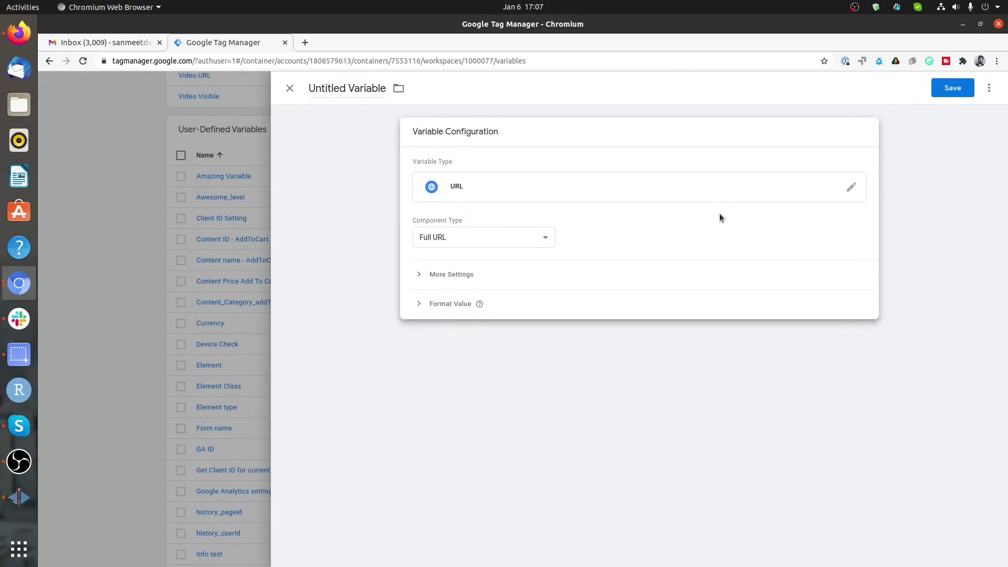
pyautogui.click(538, 240)
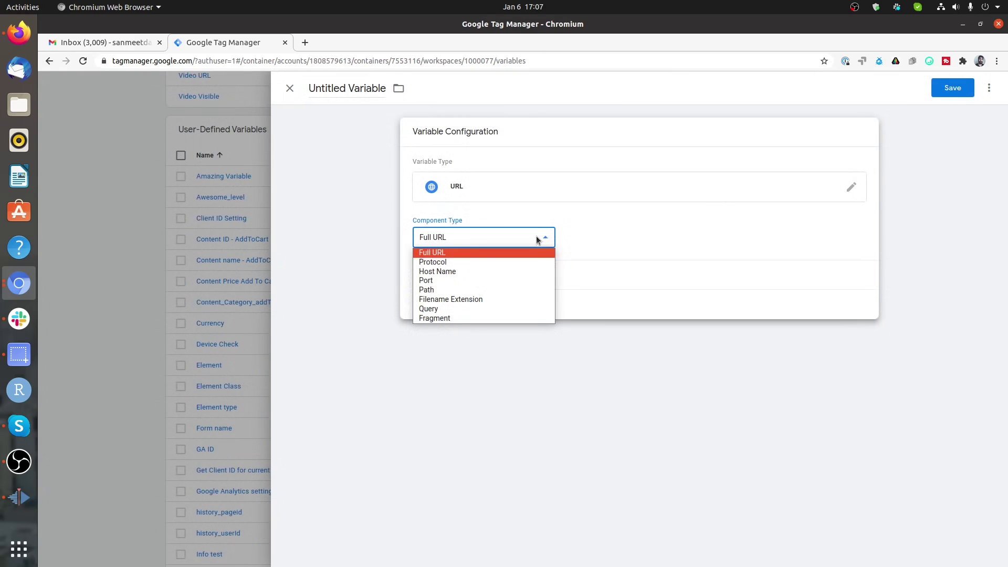
pyautogui.click(515, 308)
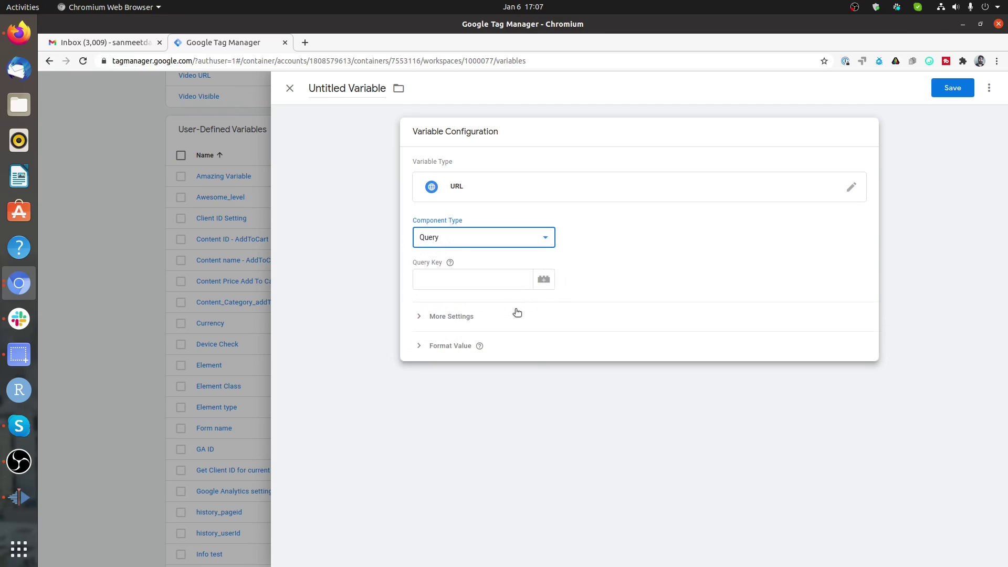
pyautogui.click(493, 286)
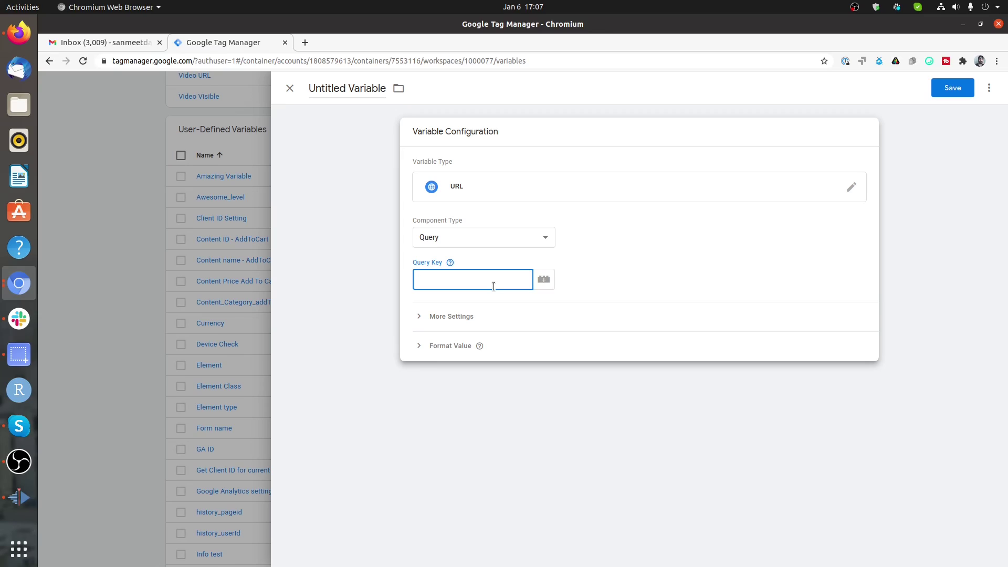
pyautogui.write('utm_source')
# Name the variable Custom utm_source and save it
pyautogui.click(342, 85)
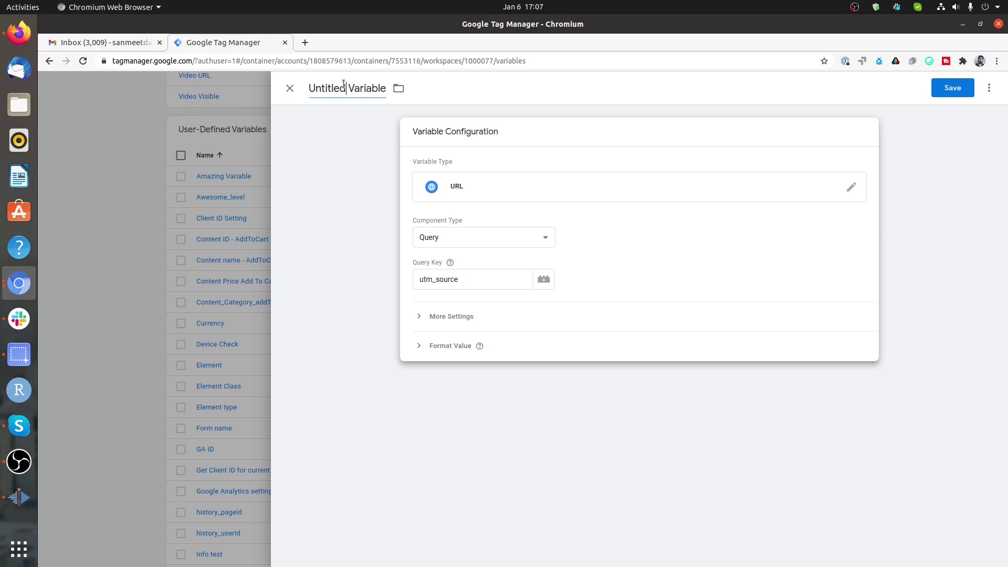
pyautogui.write('Custom')
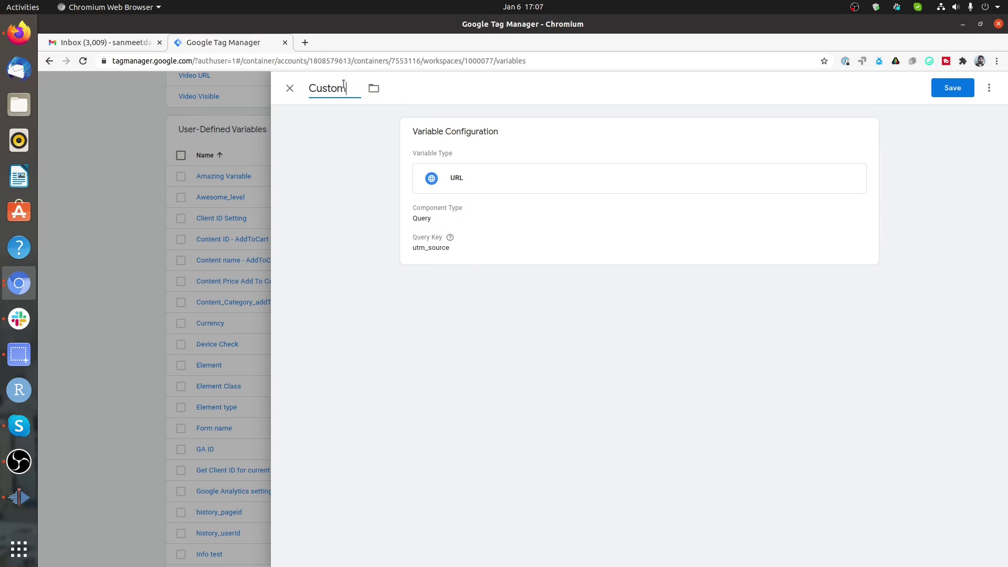
pyautogui.write(' u')
pyautogui.press('BackSpace')
pyautogui.press('BackSpace')
pyautogui.write('um')
pyautogui.press('BackSpace')
pyautogui.write('tm_source')
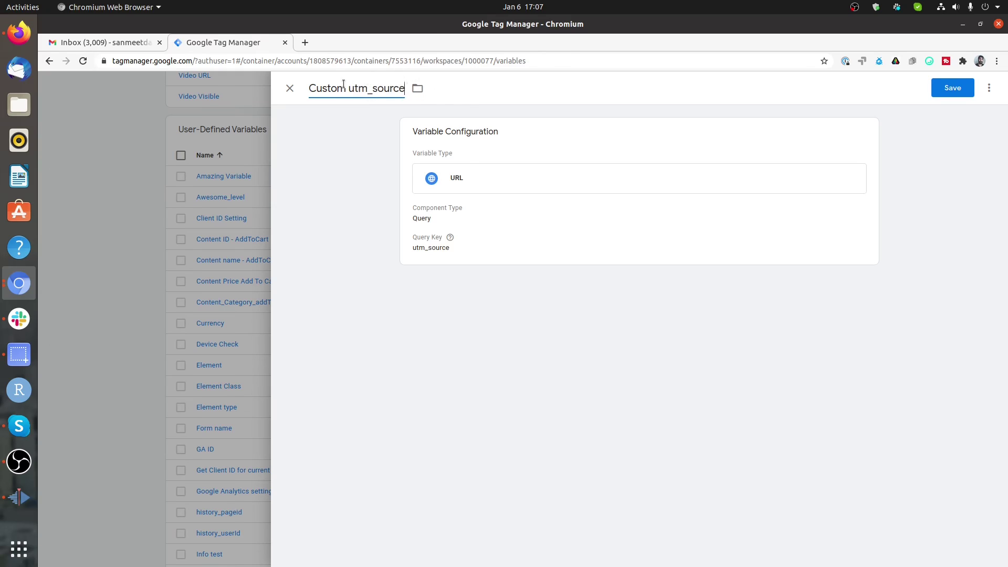
pyautogui.click(952, 88)
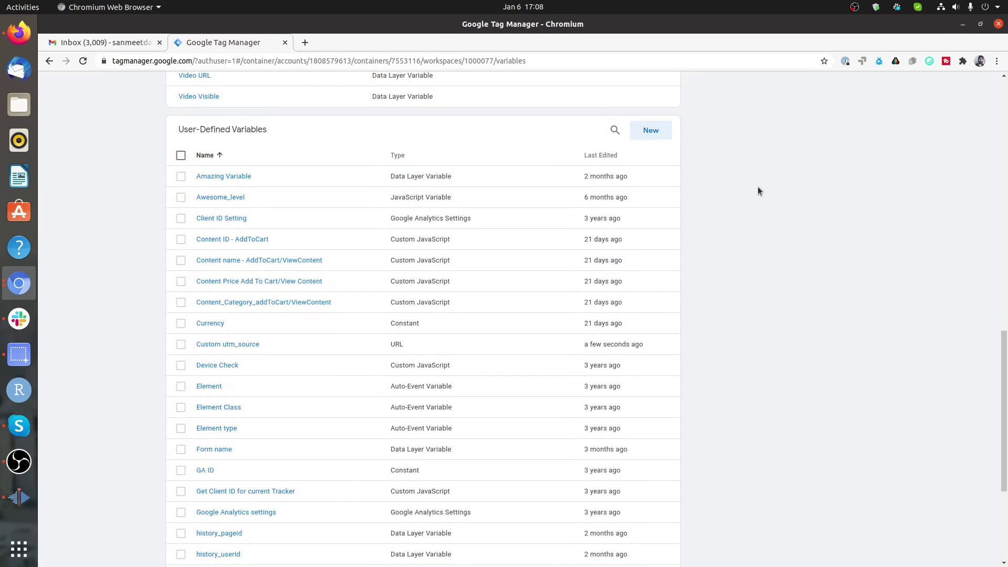
# Create a new Custom JavaScript user-defined variable containing an empty function() body with a return statement
pyautogui.click(648, 140)
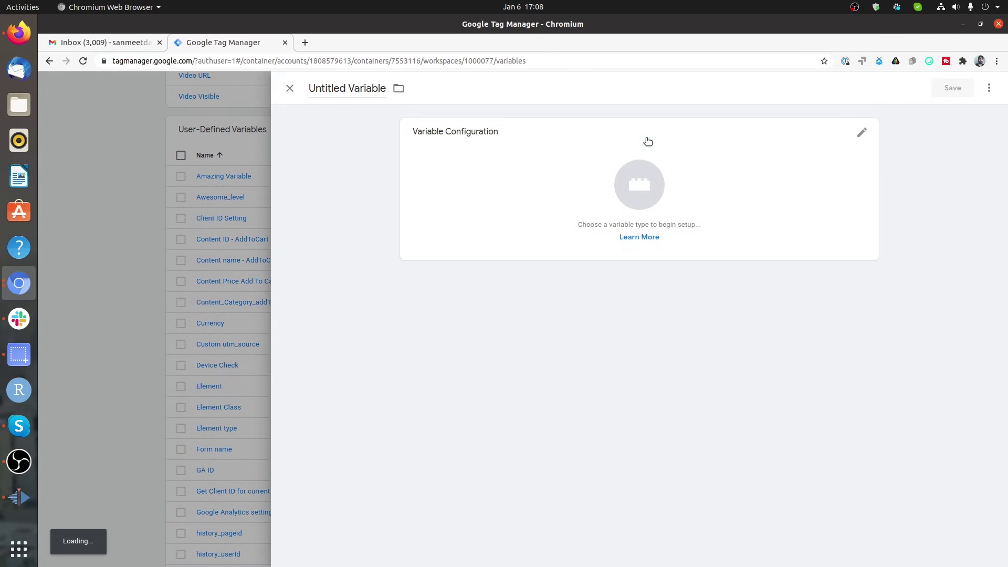
pyautogui.click(615, 166)
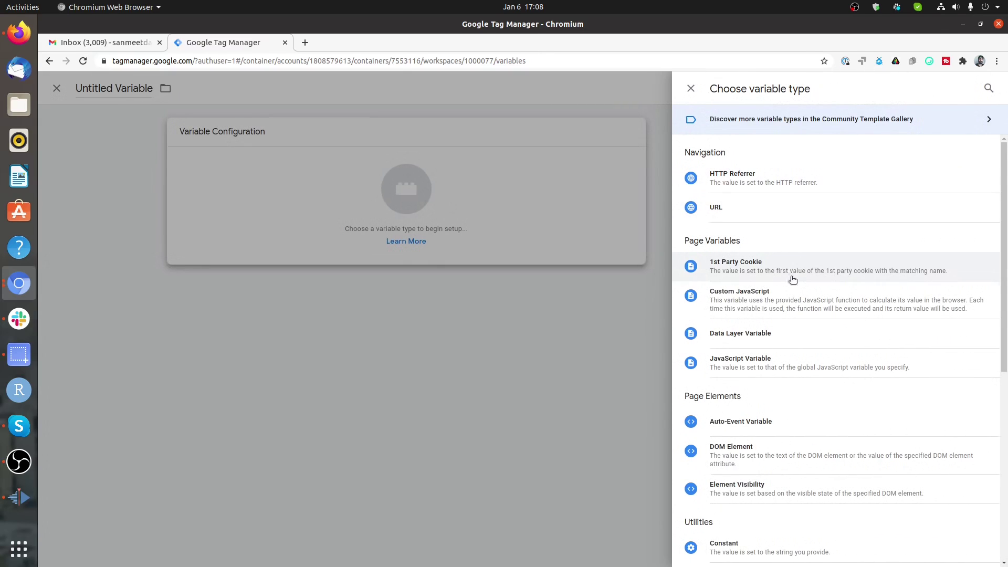
pyautogui.click(751, 290)
pyautogui.click(492, 252)
pyautogui.write('function')
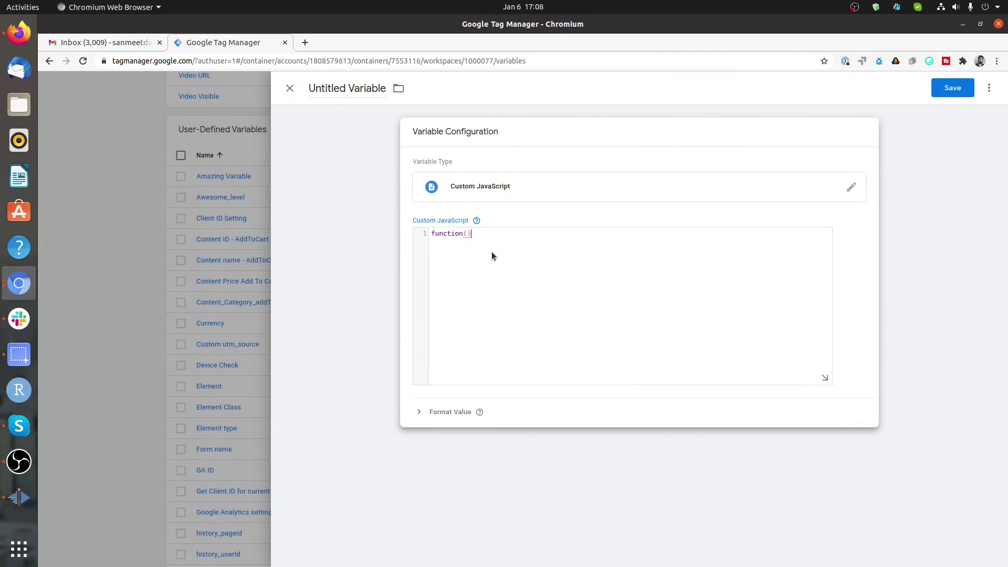
pyautogui.write('(){')
pyautogui.press('Return')
pyautogui.press('Return')
pyautogui.press('Return')
pyautogui.press('Return')
pyautogui.press('Return')
pyautogui.write('return')
pyautogui.press('Return')
# Declare a source variable inside the function and assign it {{Custom utm_source}}
pyautogui.write('var source = {{')
pyautogui.press('Down')
pyautogui.press('Down')
pyautogui.press('Down')
pyautogui.press('Down')
pyautogui.press('Down')
pyautogui.press('Down')
pyautogui.press('Down')
pyautogui.press('Down')
pyautogui.press('Down')
pyautogui.press('Down')
pyautogui.press('Down')
pyautogui.press('Down')
pyautogui.press('Down')
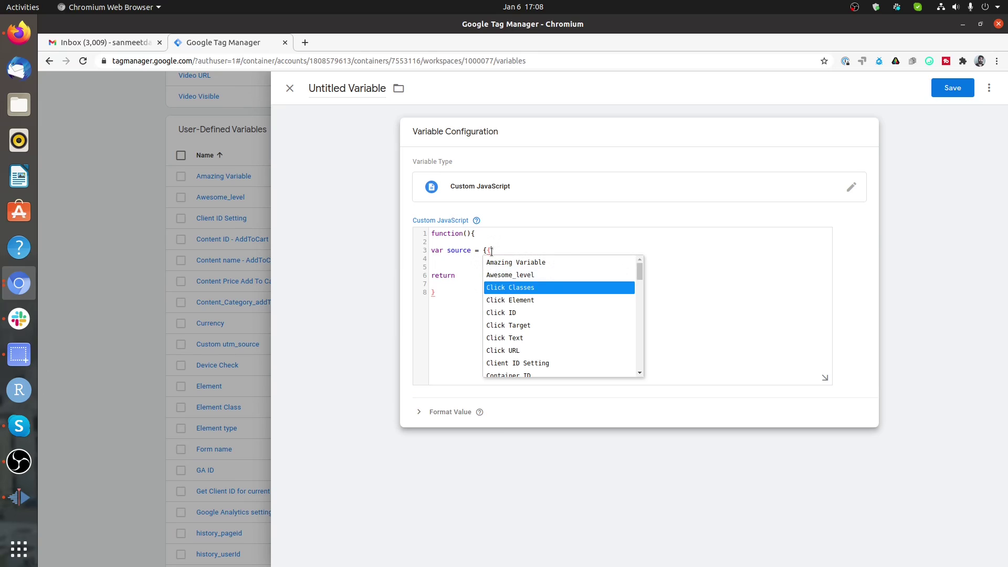
pyautogui.press('Down')
pyautogui.press('Down')
pyautogui.press('Down')
pyautogui.press('Down')
pyautogui.press('Down')
pyautogui.press('Down')
pyautogui.press('Down')
pyautogui.press('Down')
pyautogui.press('Down')
pyautogui.press('Down')
pyautogui.press('Down')
pyautogui.press('Down')
pyautogui.press('Down')
pyautogui.press('Down')
pyautogui.press('Down')
pyautogui.press('Down')
pyautogui.press('Down')
pyautogui.press('Down')
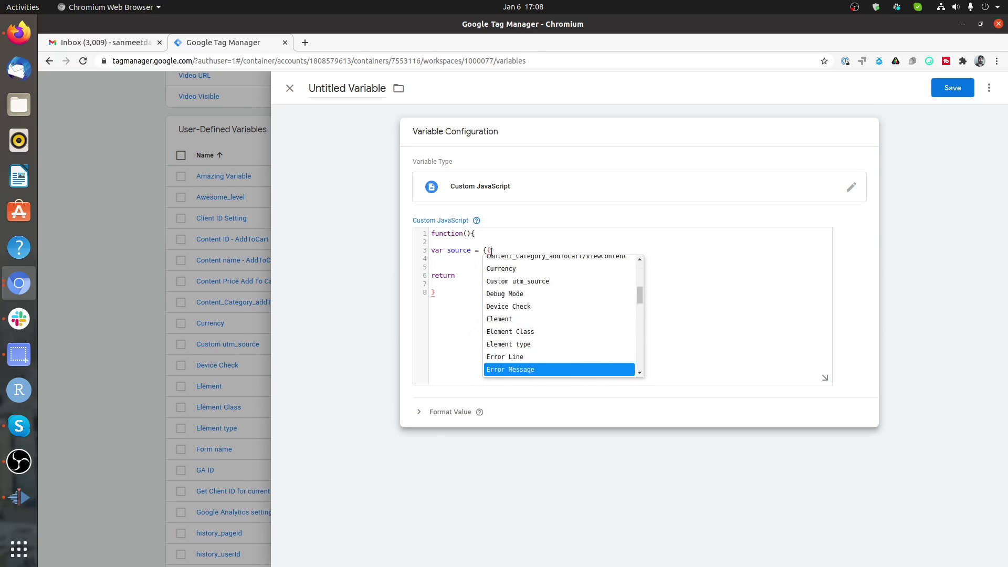
pyautogui.press('Down')
pyautogui.press('Down')
pyautogui.press('Down')
pyautogui.press('Down')
pyautogui.press('Down')
pyautogui.press('Down')
pyautogui.press('Down')
pyautogui.press('Down')
pyautogui.press('Down')
pyautogui.press('Down')
pyautogui.press('Down')
pyautogui.press('Down')
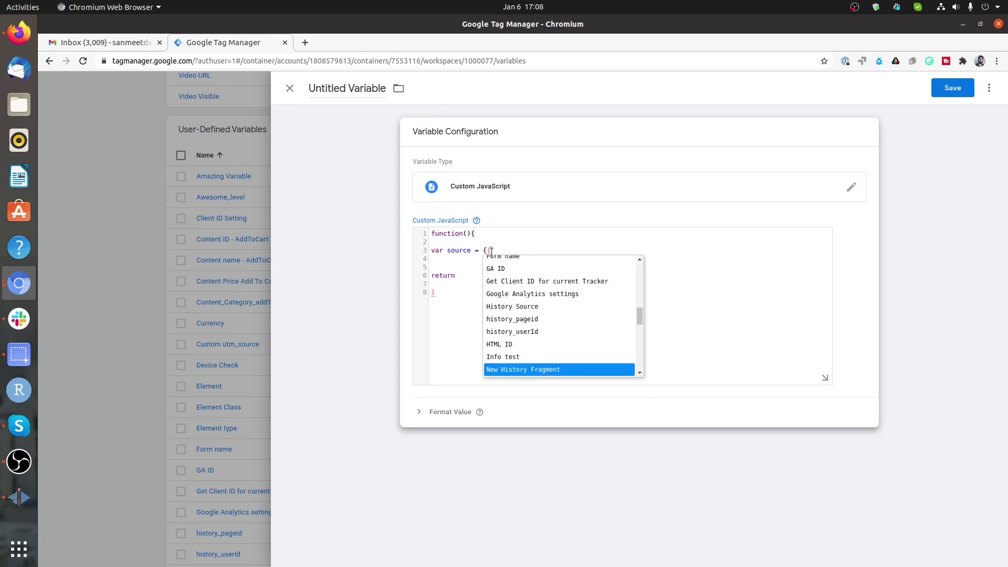
pyautogui.press('Down')
pyautogui.press('Down')
pyautogui.press('Down')
pyautogui.press('Down')
pyautogui.press('Down')
pyautogui.press('Down')
pyautogui.press('Down')
pyautogui.press('Down')
pyautogui.press('Down')
pyautogui.press('Down')
pyautogui.press('Down')
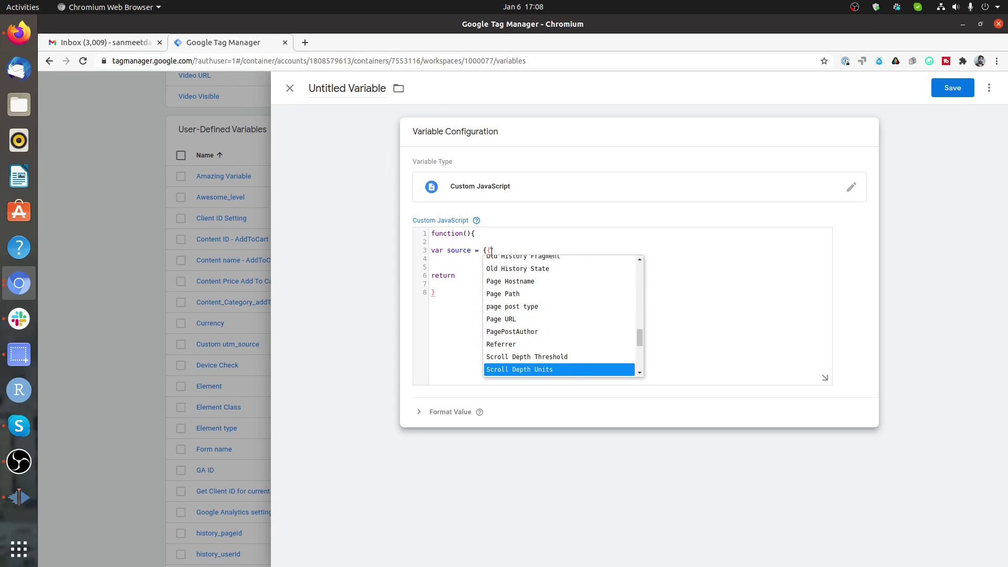
pyautogui.press('Down')
pyautogui.press('Down')
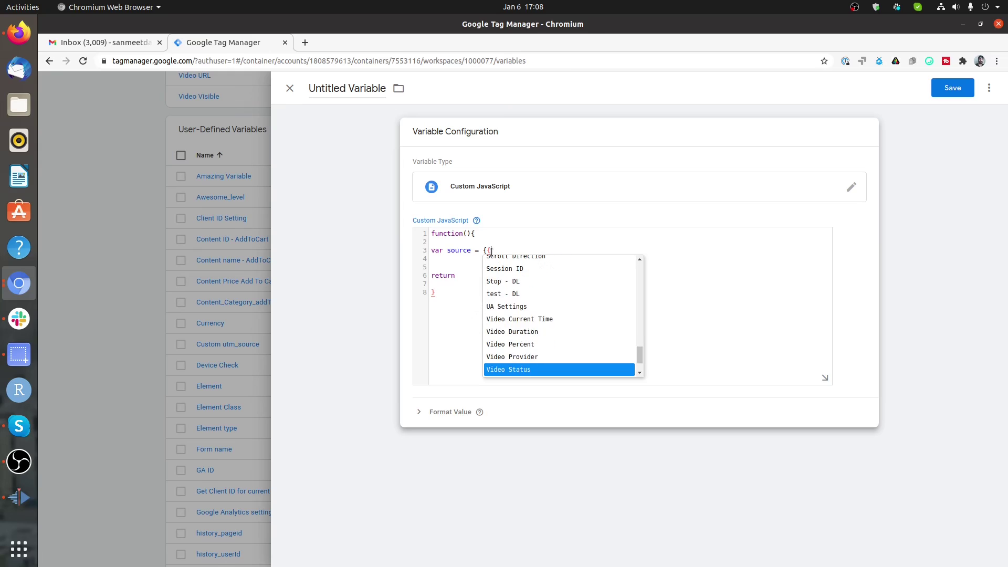
pyautogui.moveTo(638, 359); pyautogui.dragTo(639, 270)
pyautogui.scroll(-5, 576, 318)
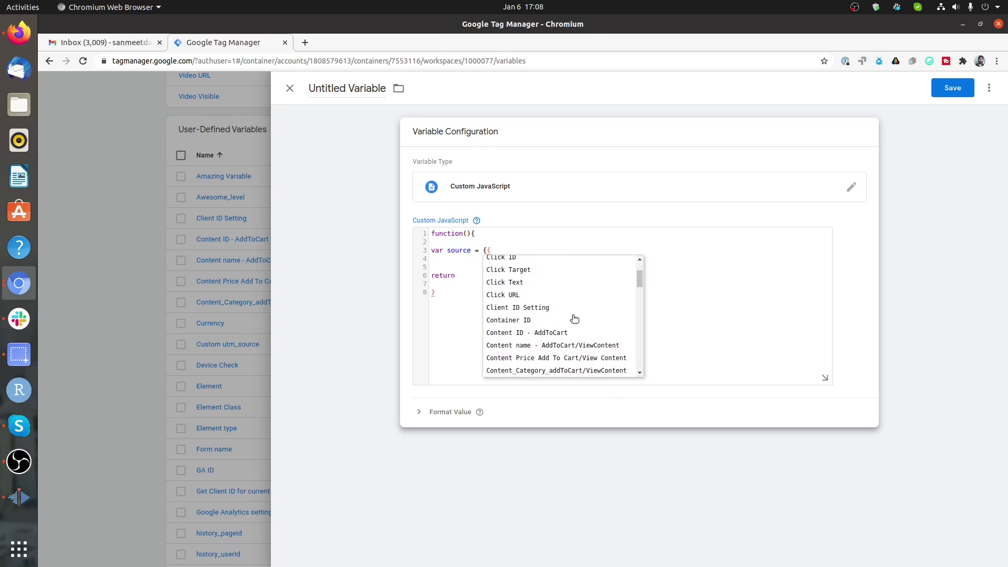
pyautogui.click(580, 340)
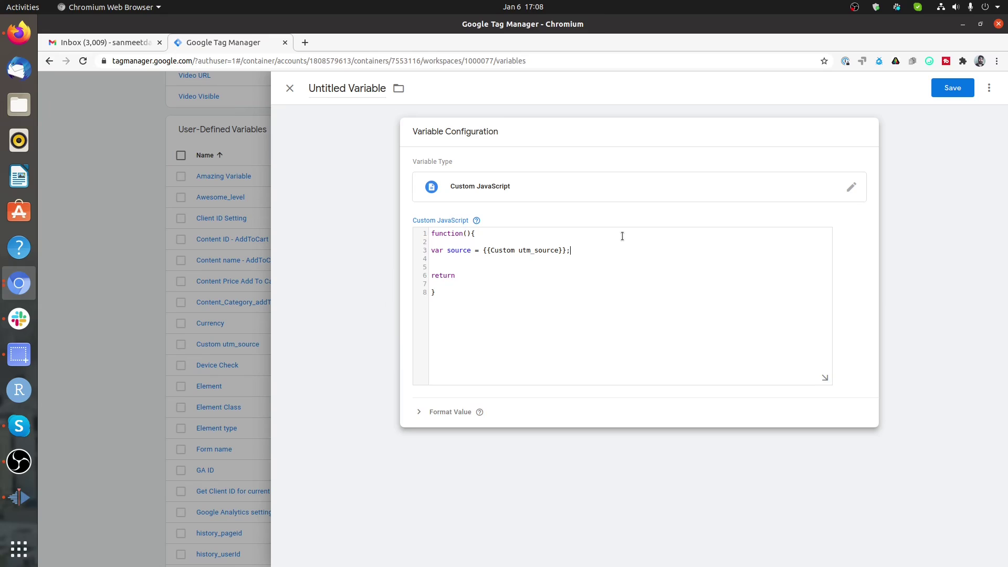
pyautogui.press('Left')
pyautogui.press('Left')
pyautogui.press('Left')
pyautogui.press('Left')
pyautogui.press('Left')
pyautogui.press('Left')
pyautogui.press('Left')
pyautogui.press('Left')
pyautogui.press('Left')
pyautogui.press('Left')
pyautogui.press('Left')
pyautogui.press('Left')
pyautogui.press('Left')
pyautogui.press('Left')
pyautogui.press('Left')
pyautogui.press('Left')
pyautogui.press('Left')
pyautogui.press('Left')
pyautogui.press('Left')
pyautogui.press('Left')
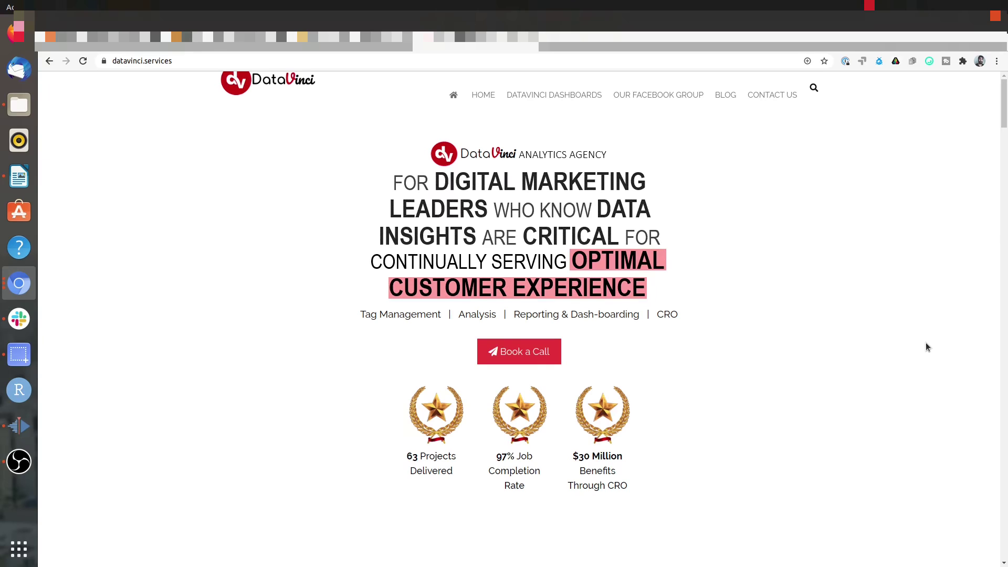
# Open the developer tools console on the datavinci.services homepage and go to the site's blog page
pyautogui.hotkey('ctrl', 'shift', 'i')
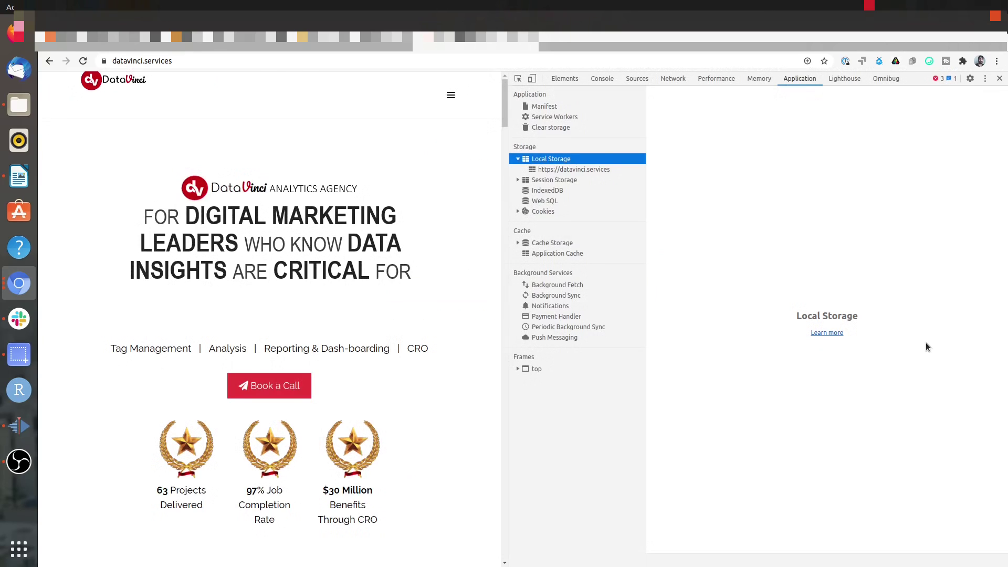
pyautogui.hotkey('ctrl', 'shift', 'j')
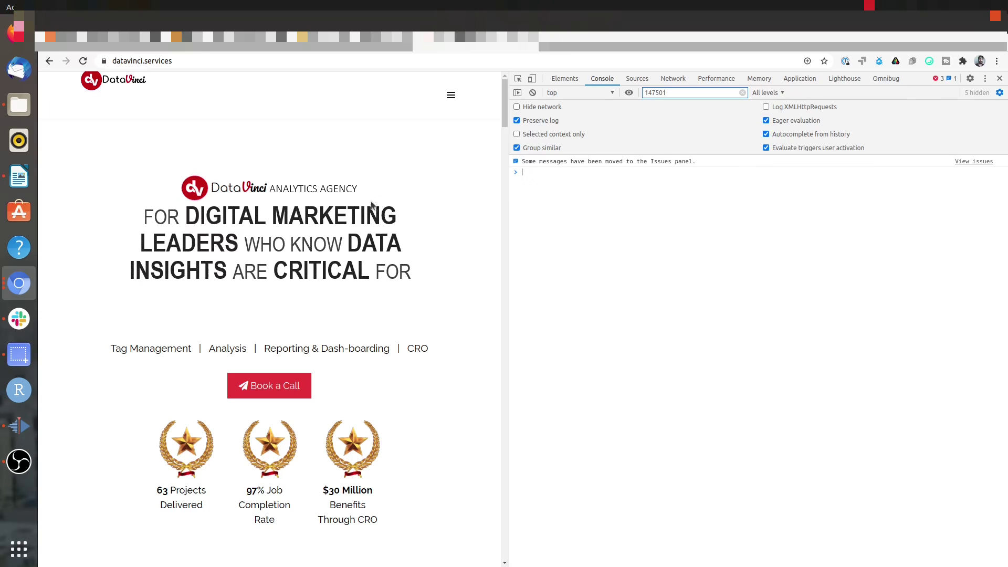
pyautogui.scroll(-5, 332, 211)
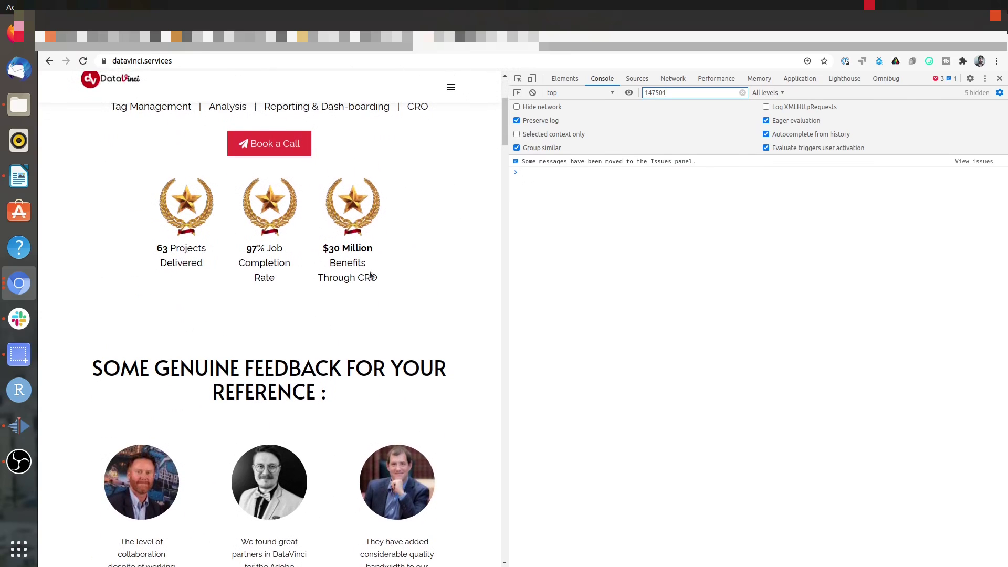
pyautogui.scroll(-2, 332, 211)
pyautogui.scroll(5, 315, 213)
pyautogui.scroll(-1, 277, 215)
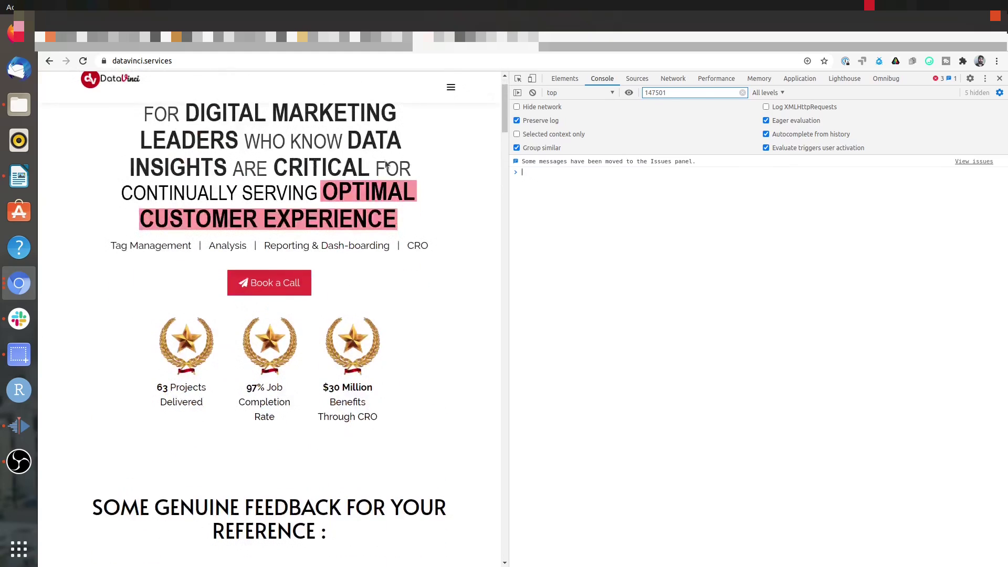
pyautogui.click(450, 87)
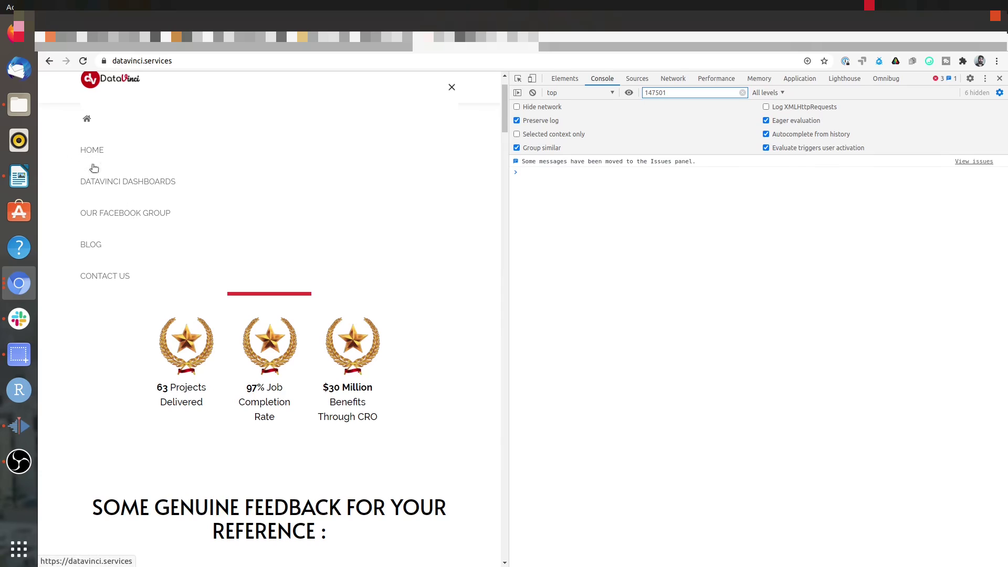
pyautogui.click(96, 243)
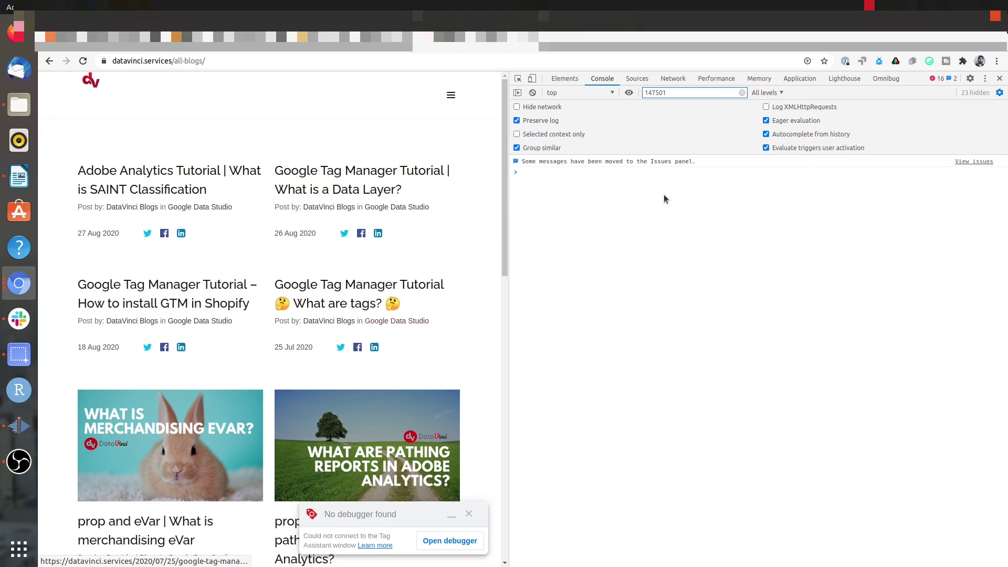
# Remove the filter text from the console and return to the site's homepage
pyautogui.click(742, 92)
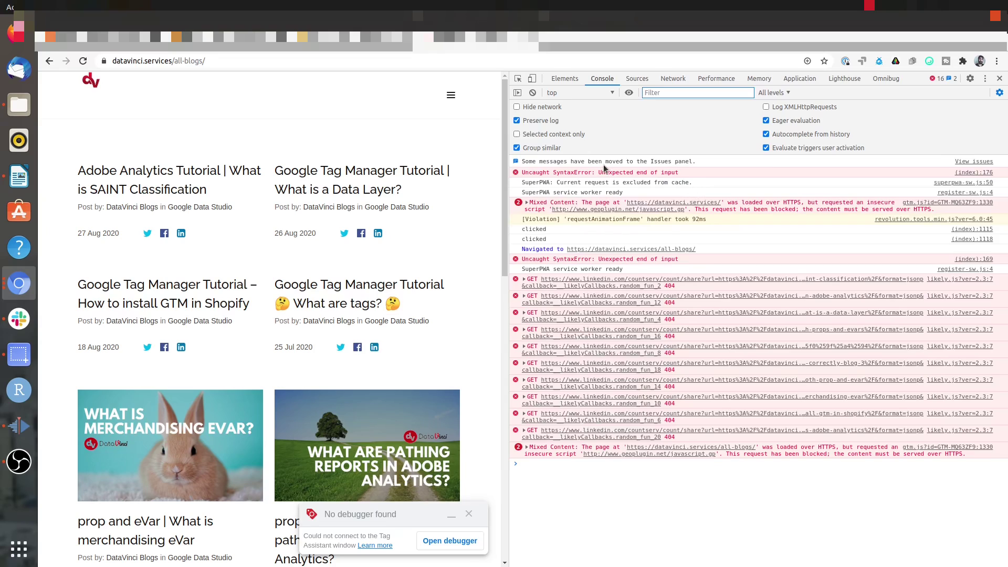
pyautogui.click(97, 94)
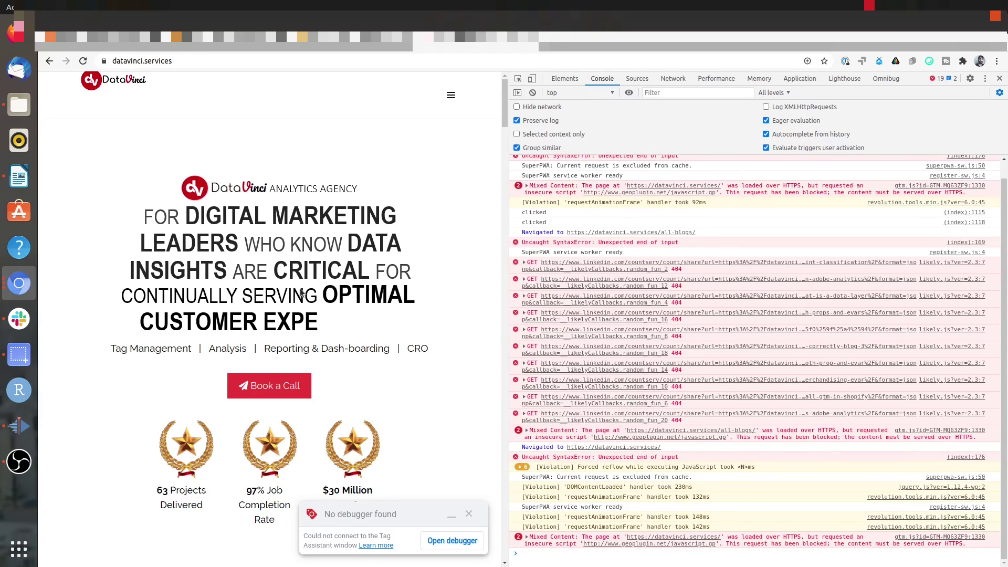
# Clear the console and run window.localStorage.setItem("wife","Amazing") on the homepage
pyautogui.click(451, 515)
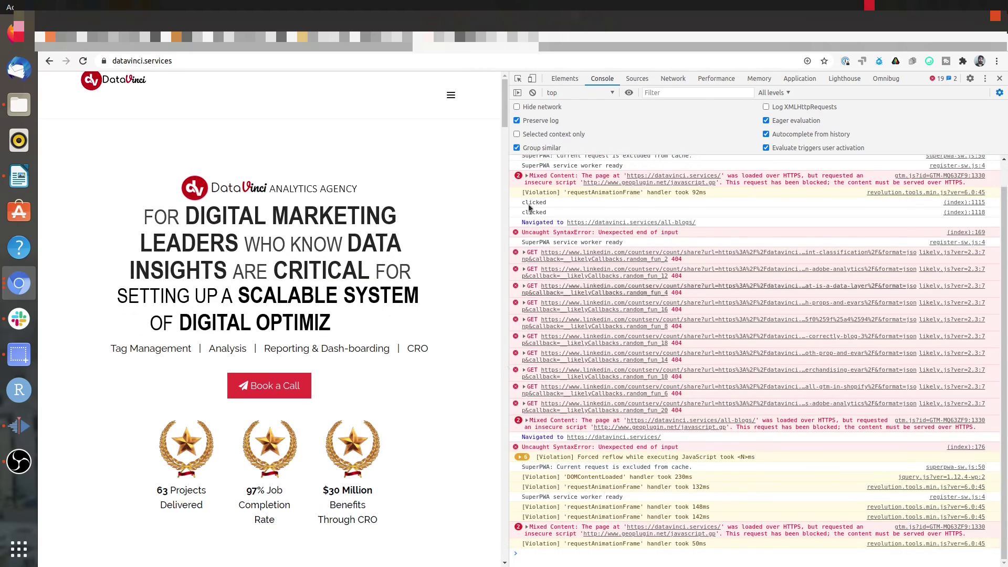
pyautogui.click(533, 92)
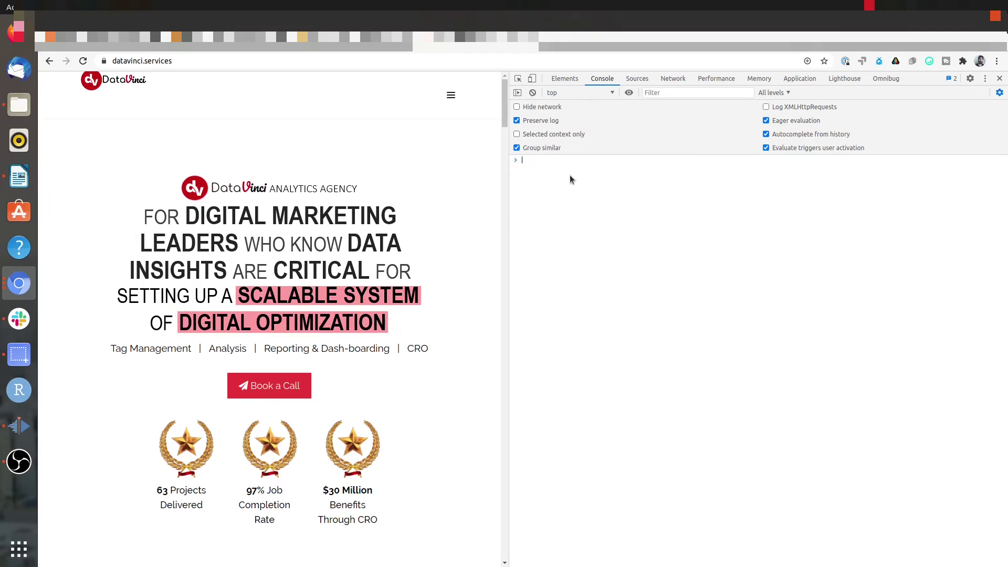
pyautogui.write('win')
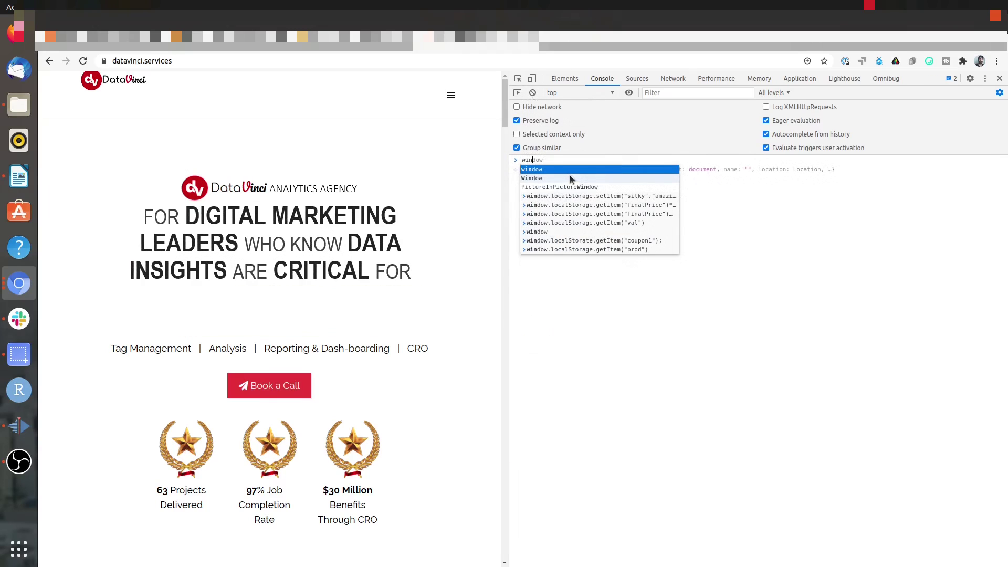
pyautogui.press('Tab')
pyautogui.write('.lo')
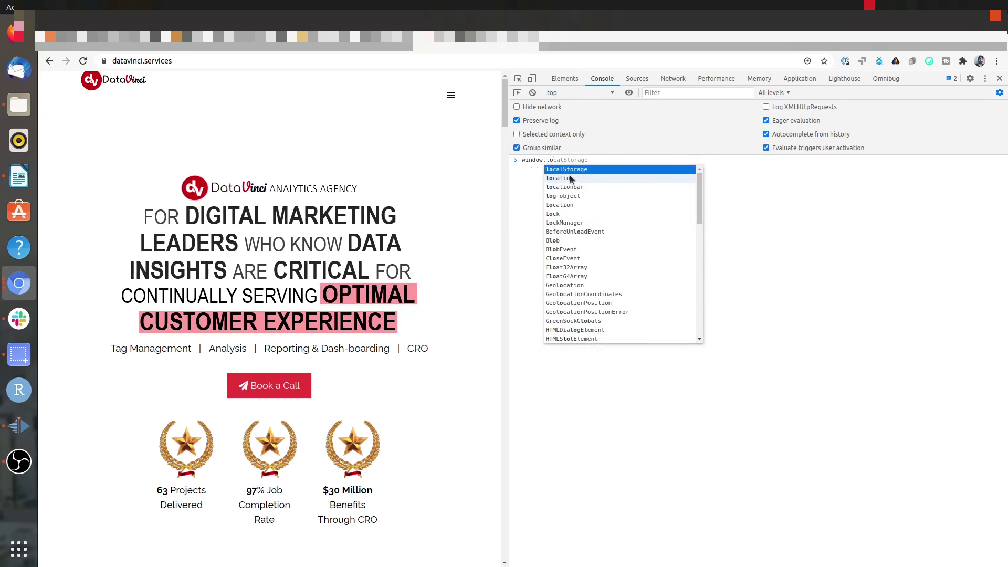
pyautogui.press('Tab')
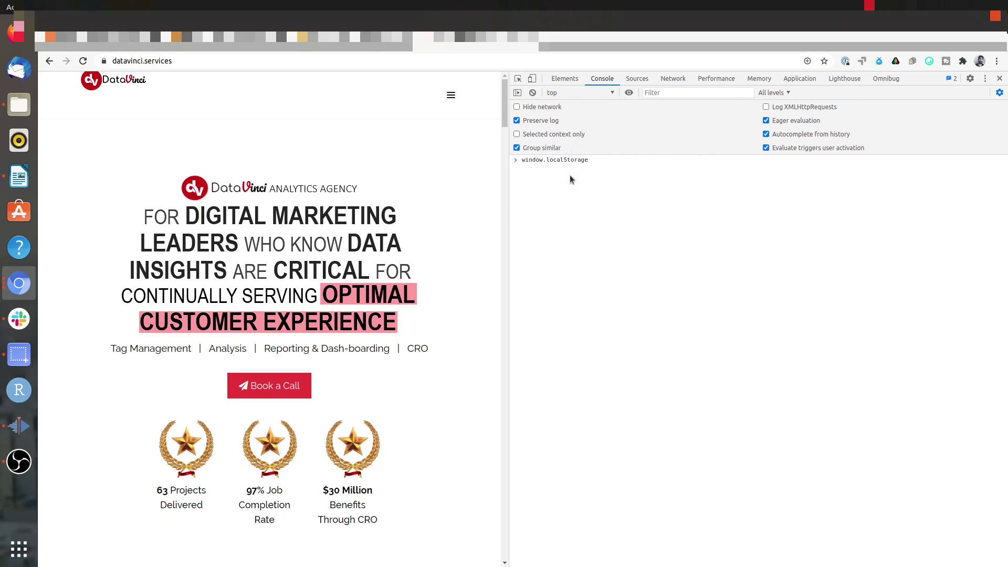
pyautogui.write('.se')
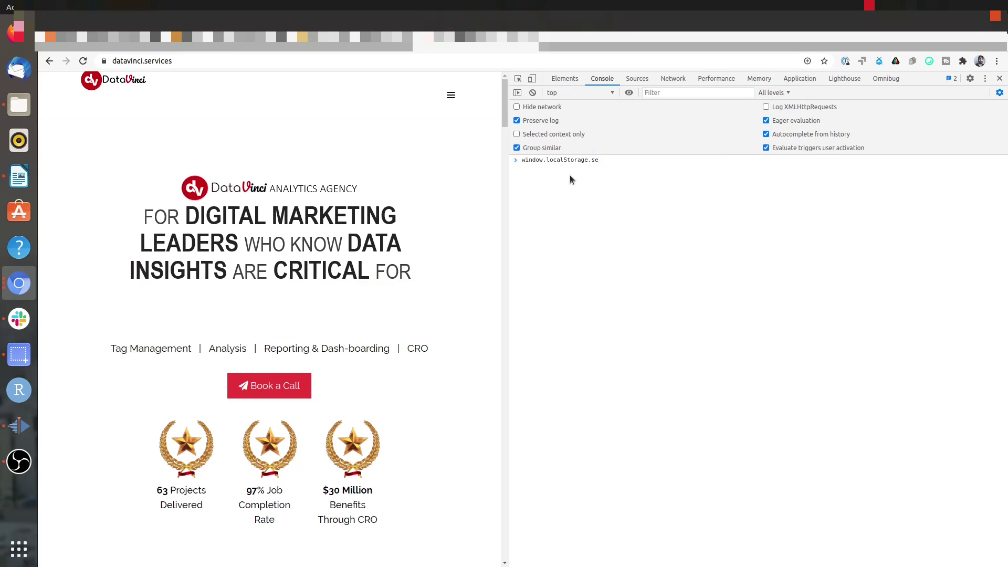
pyautogui.write('t')
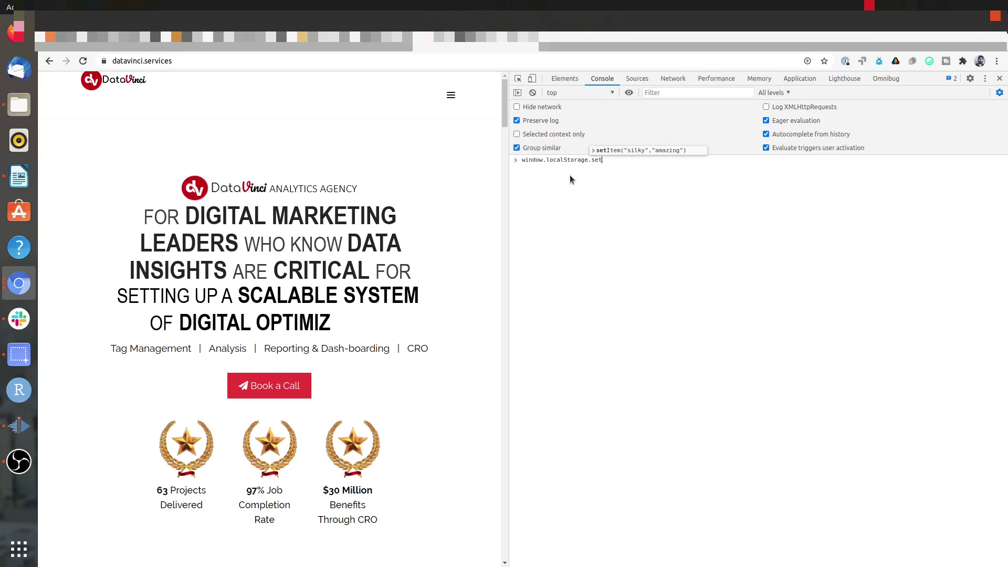
pyautogui.write('It')
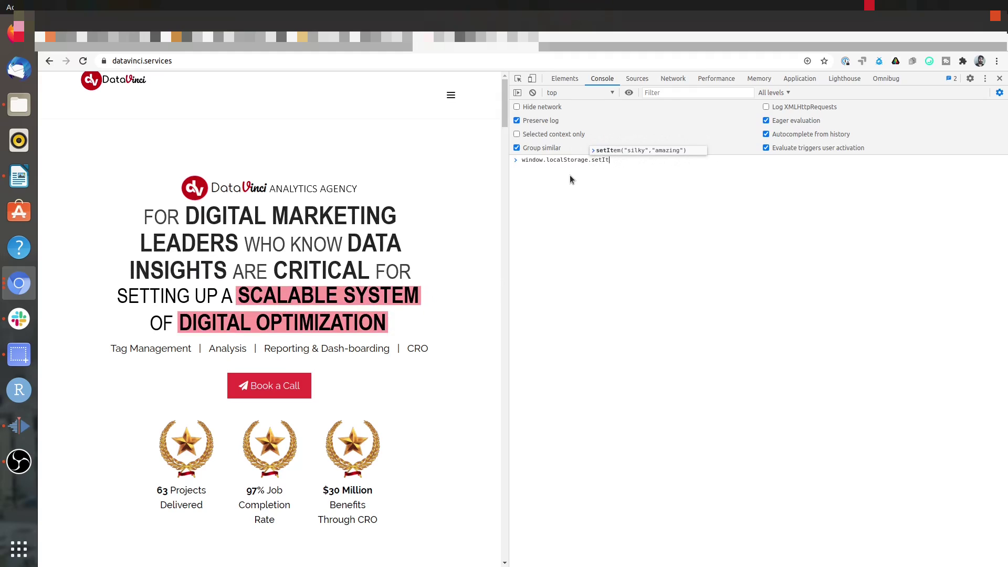
pyautogui.write('em("')
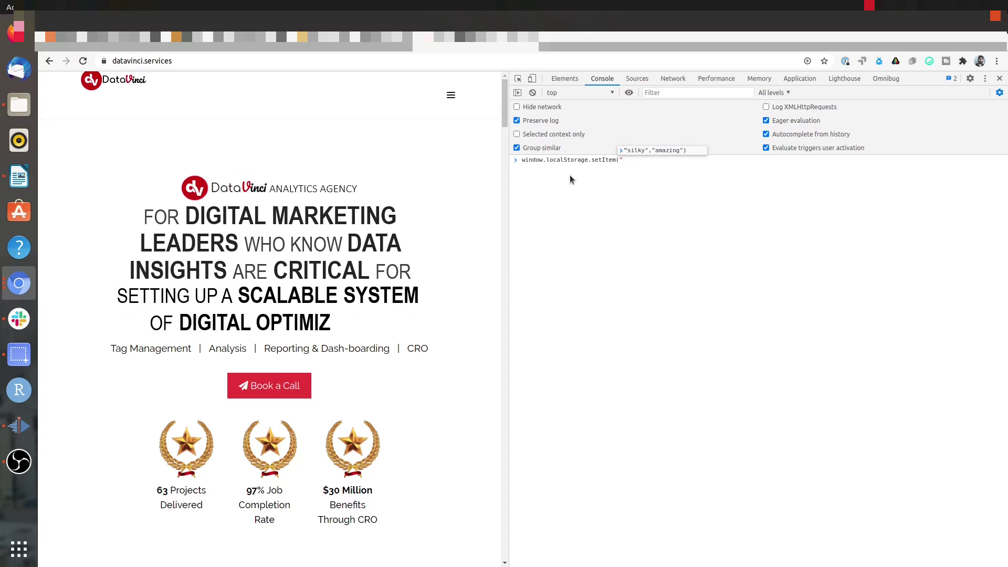
pyautogui.write('wife"')
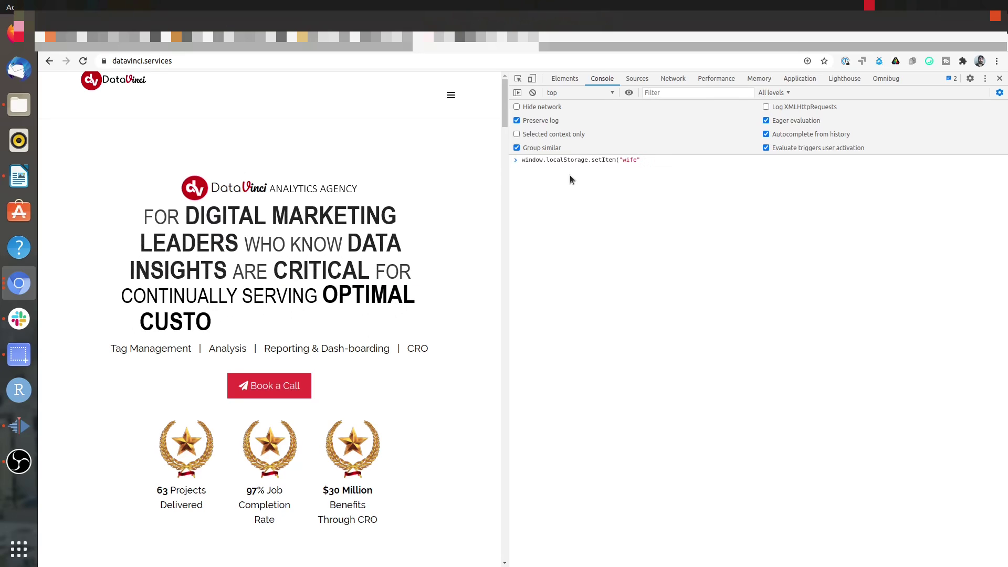
pyautogui.write(',"')
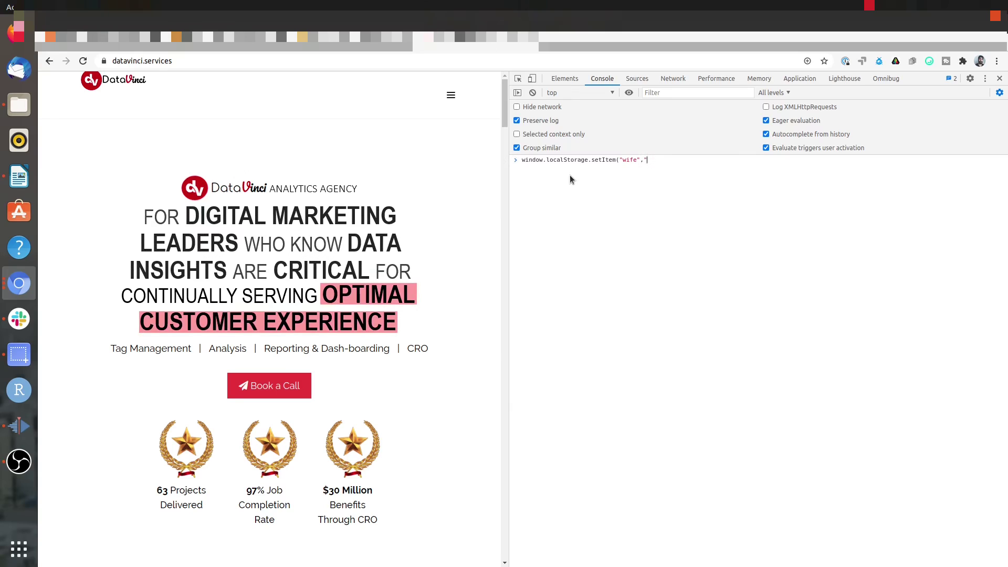
pyautogui.write('Amazing')
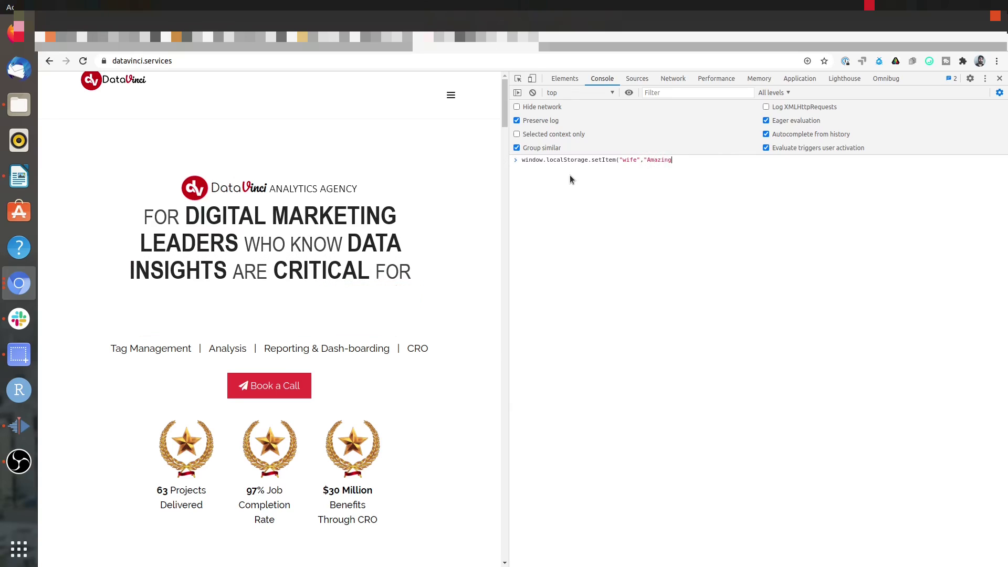
pyautogui.write('")')
pyautogui.press('Return')
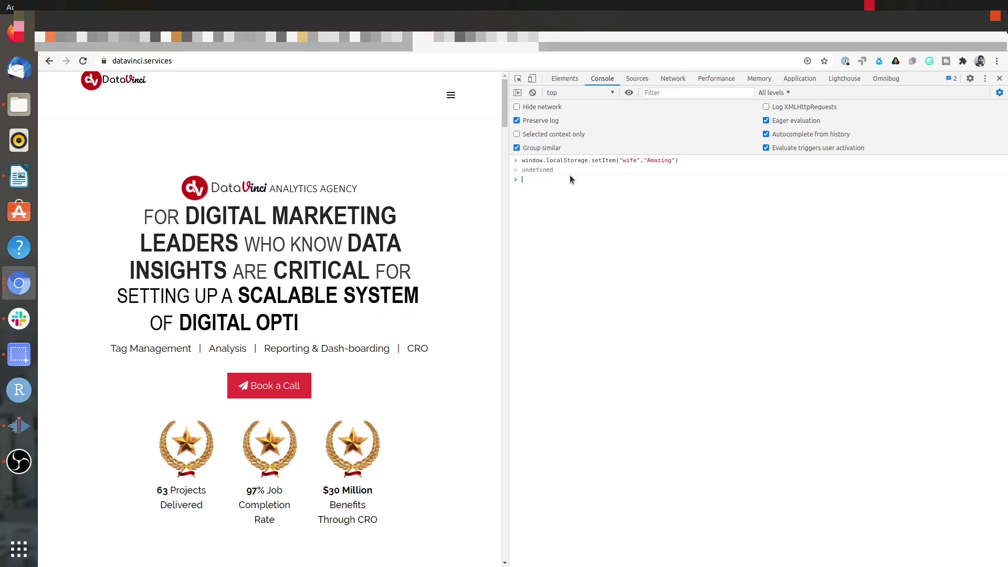
pyautogui.click(800, 78)
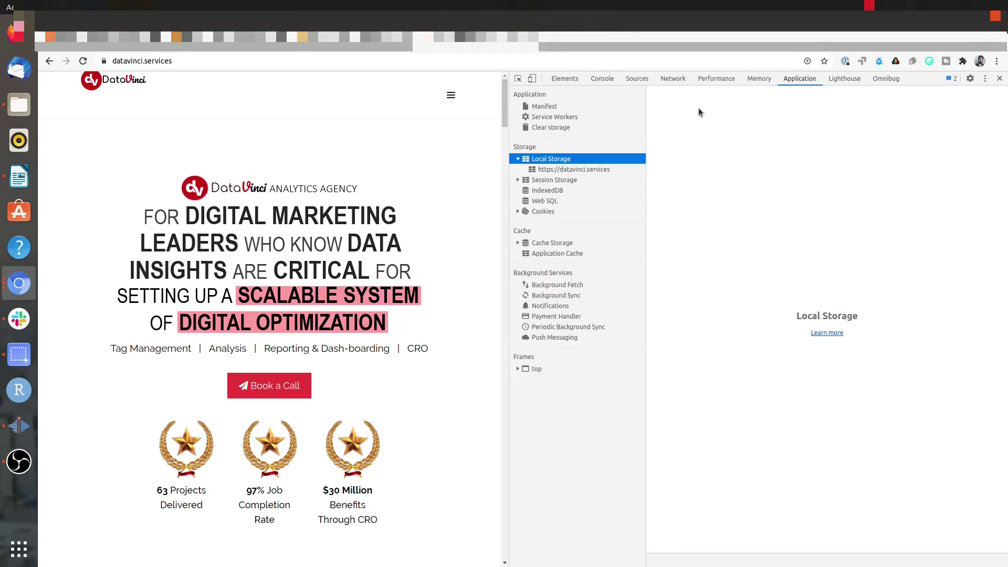
pyautogui.click(603, 174)
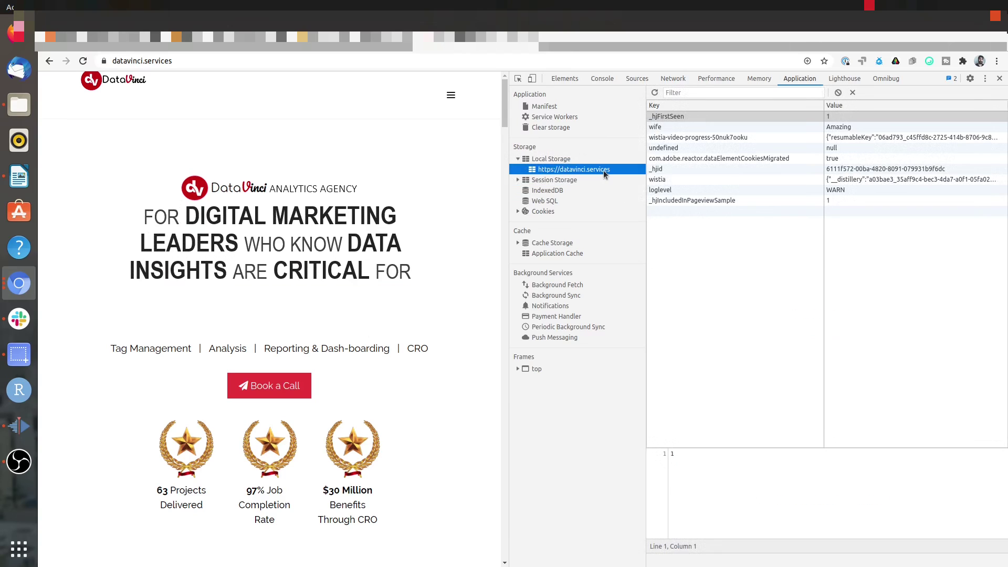
pyautogui.click(657, 128)
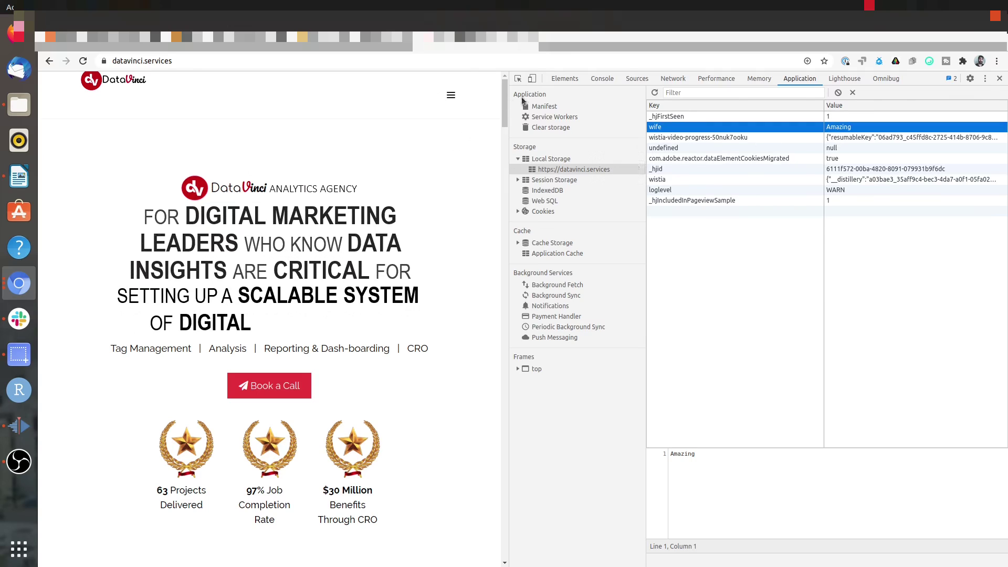
# Reload the homepage and go to the site's blog page with the local storage entries in view
pyautogui.click(450, 95)
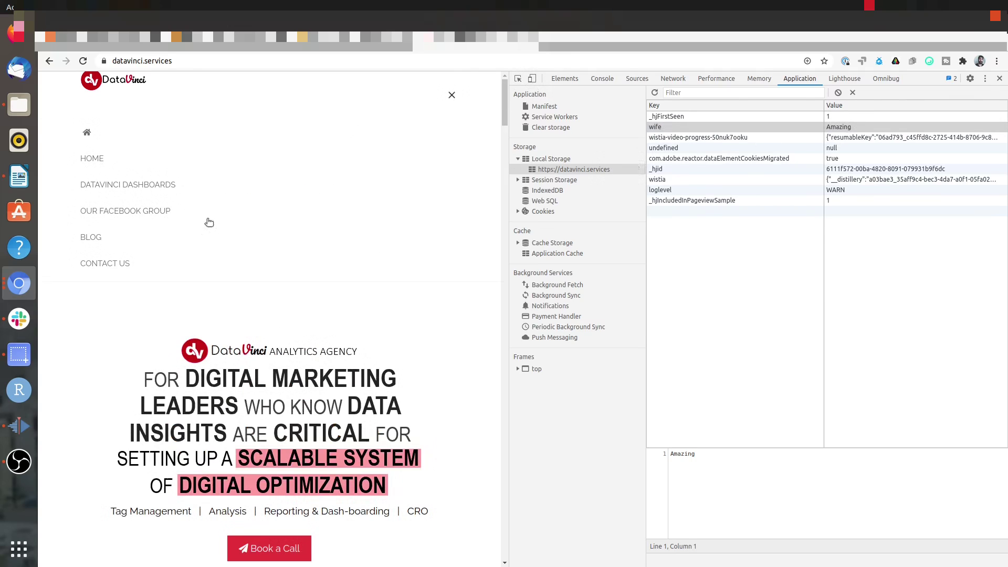
pyautogui.click(83, 61)
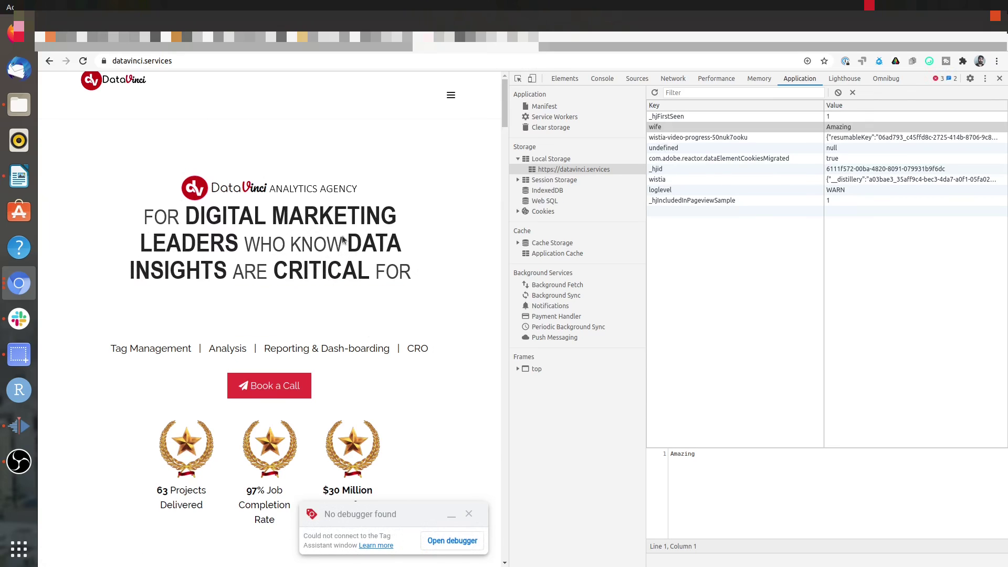
pyautogui.scroll(-3, 429, 112)
pyautogui.click(451, 87)
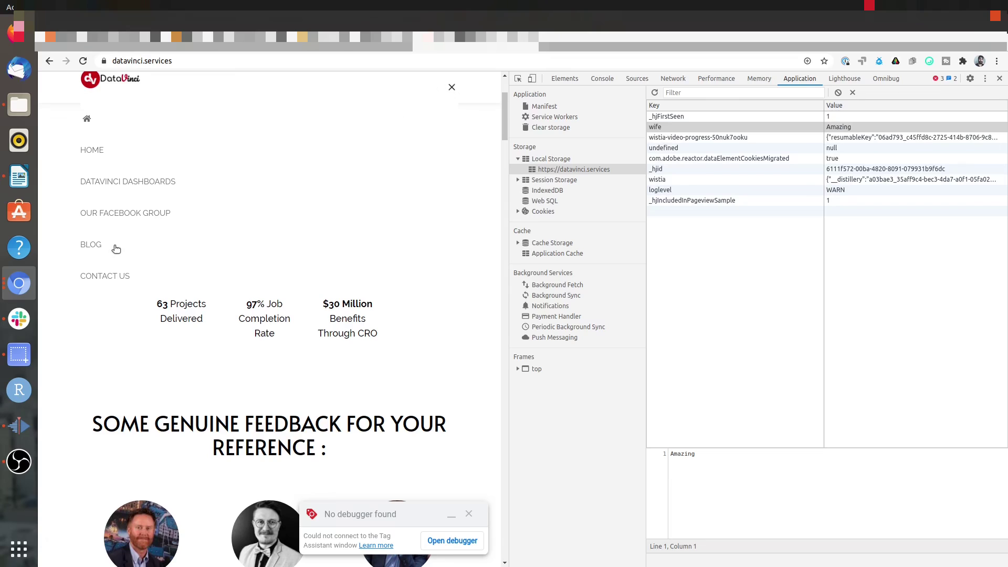
pyautogui.click(93, 248)
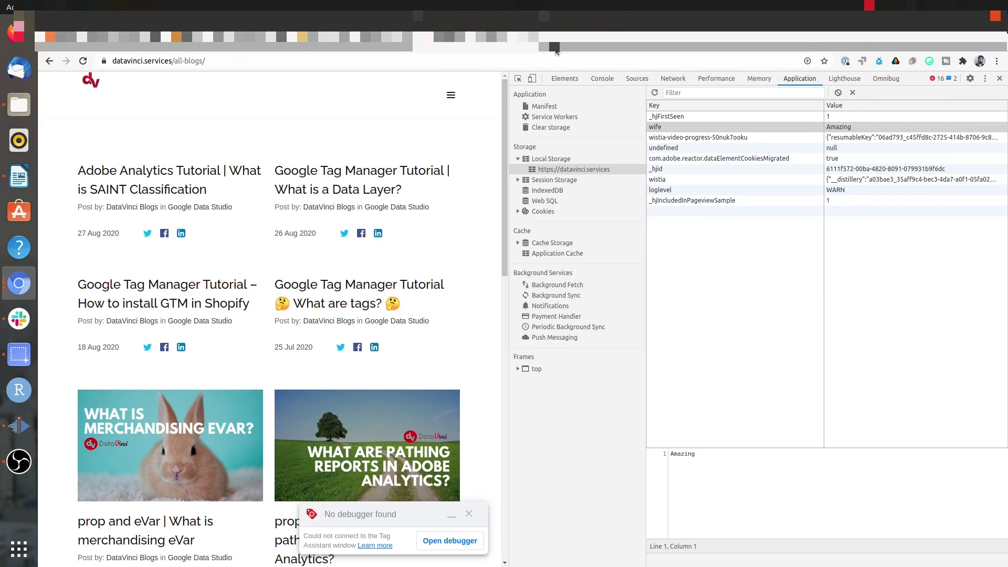
# Open google.com/analytics in a new browser tab
pyautogui.click(555, 50)
pyautogui.click(555, 58)
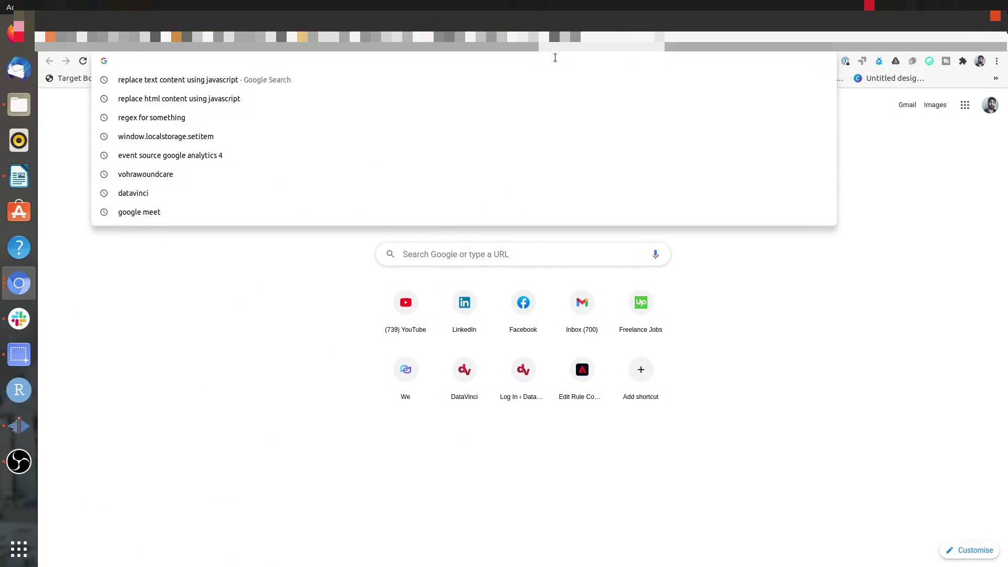
pyautogui.write('google')
pyautogui.press('Right')
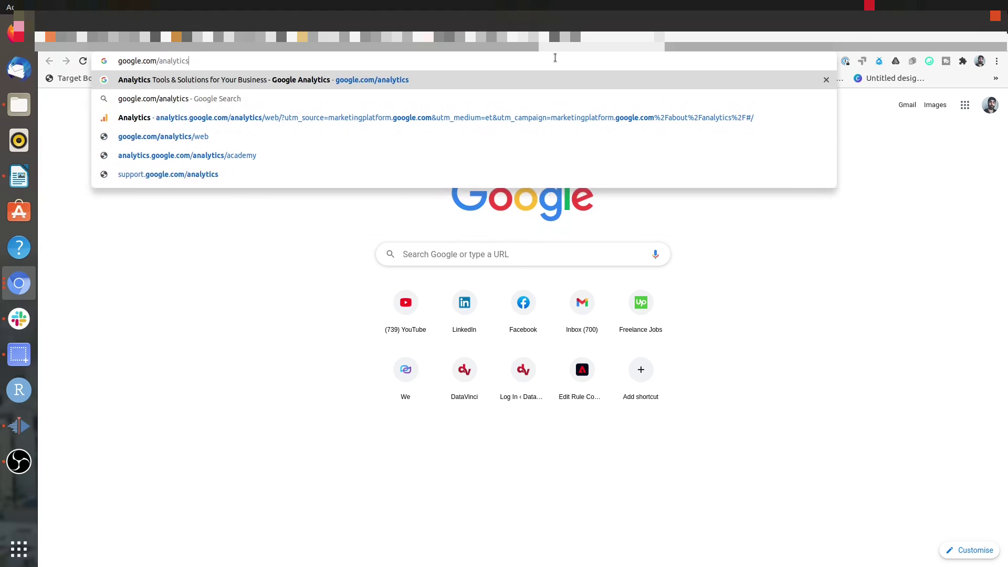
pyautogui.press('Return')
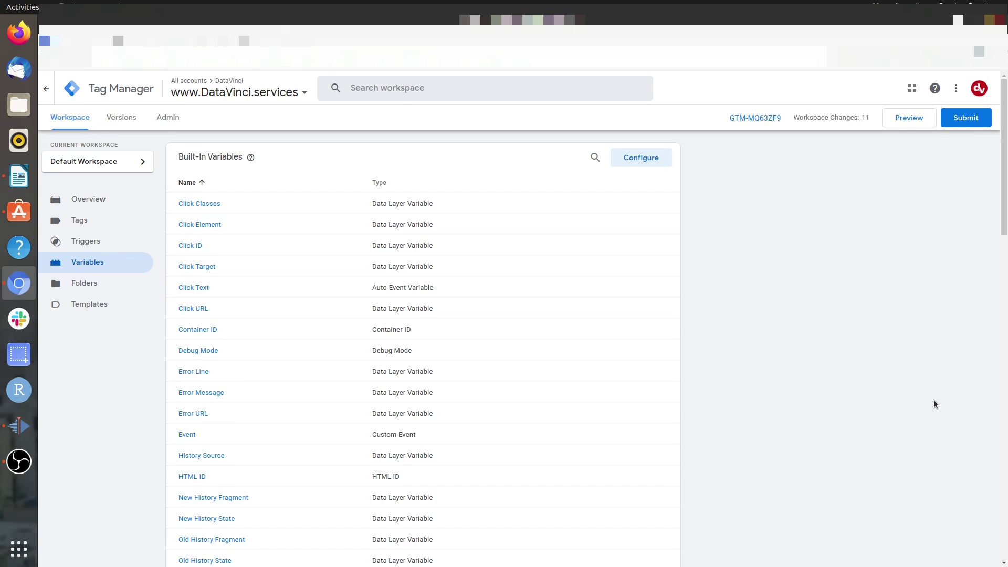
# Create a new user-defined variable of type URL in the Tag Manager container
pyautogui.scroll(-13, 525, 288)
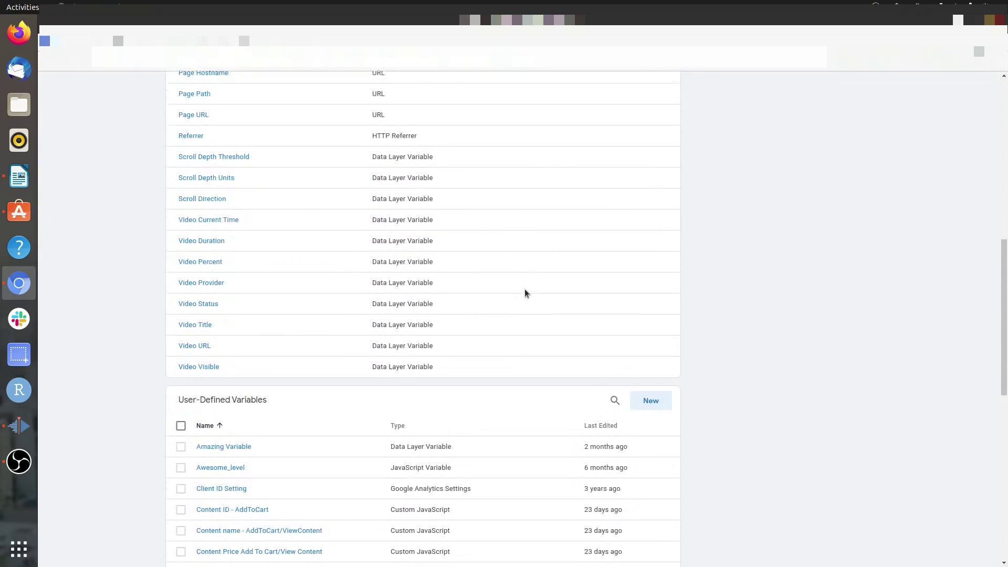
pyautogui.click(650, 214)
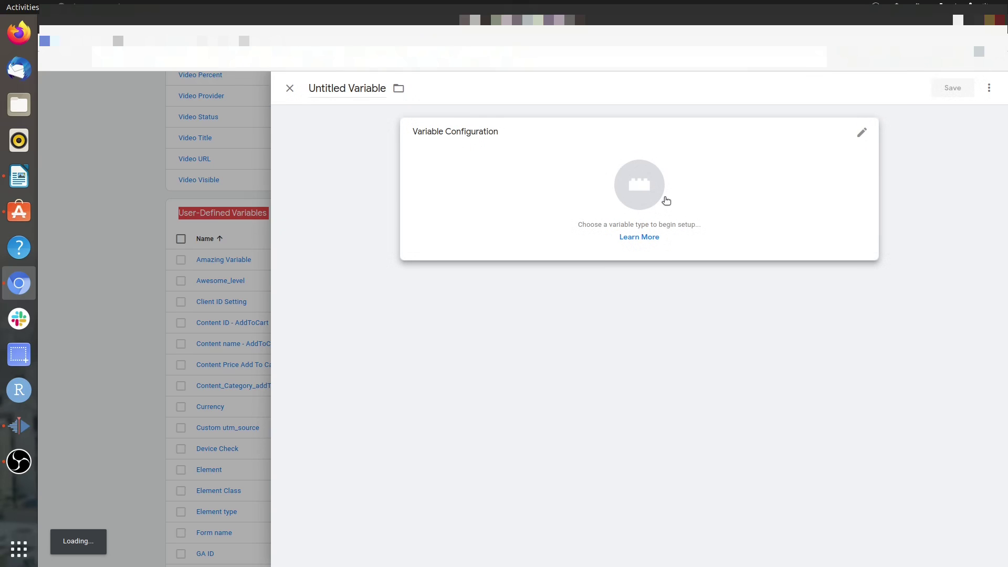
pyautogui.click(540, 187)
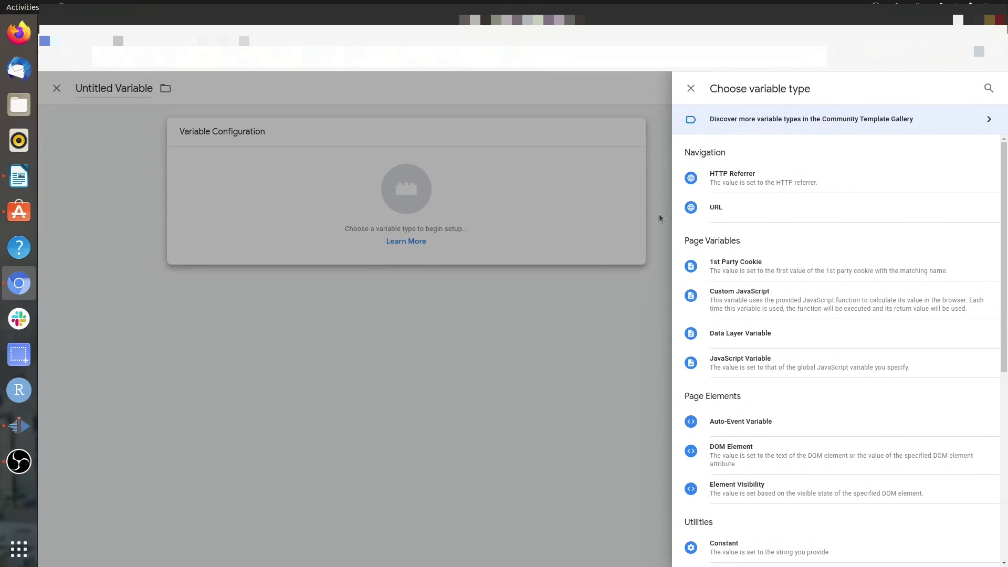
pyautogui.click(717, 220)
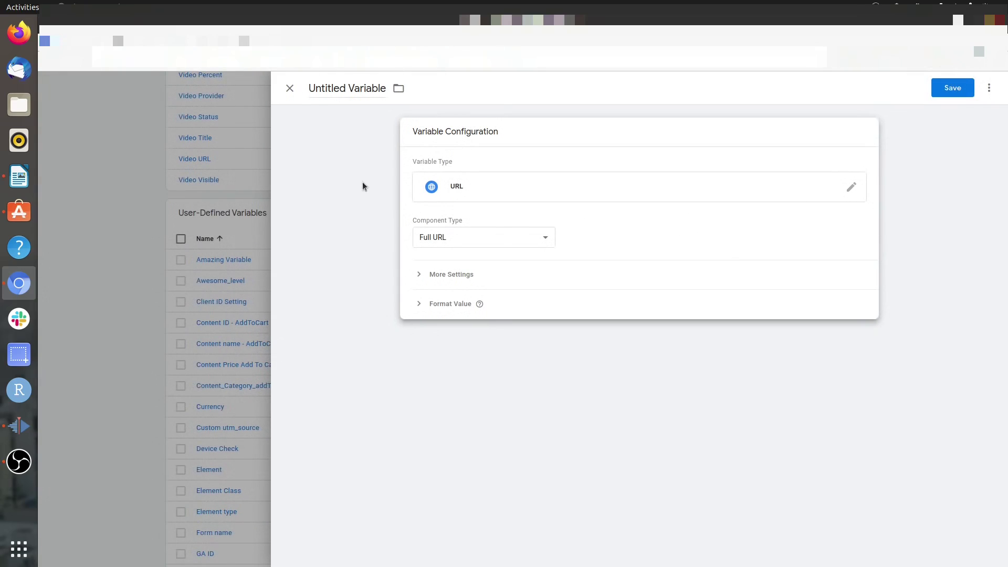
# Set the URL variable's component type to Query and its query key to utm_source
pyautogui.click(526, 240)
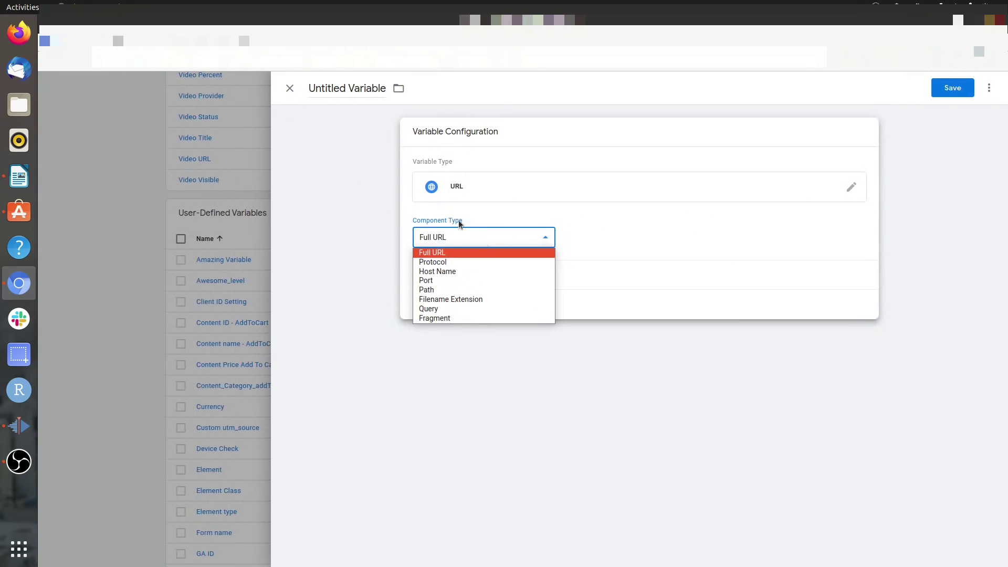
pyautogui.click(480, 309)
pyautogui.click(468, 286)
pyautogui.write('u')
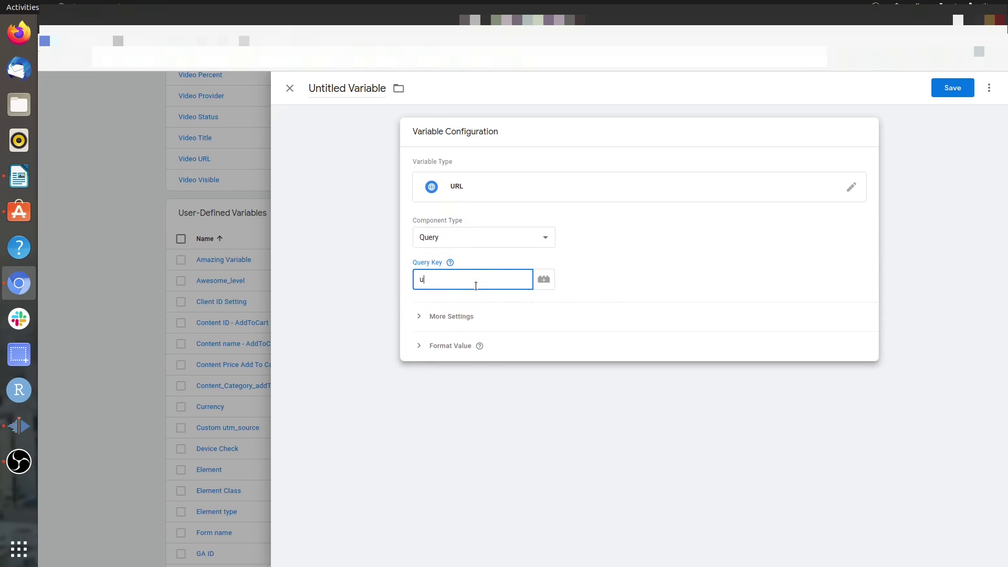
pyautogui.write('tm_source')
# Name the variable "Utm_source - URL" and save it
pyautogui.tripleClick(351, 87)
pyautogui.write('U')
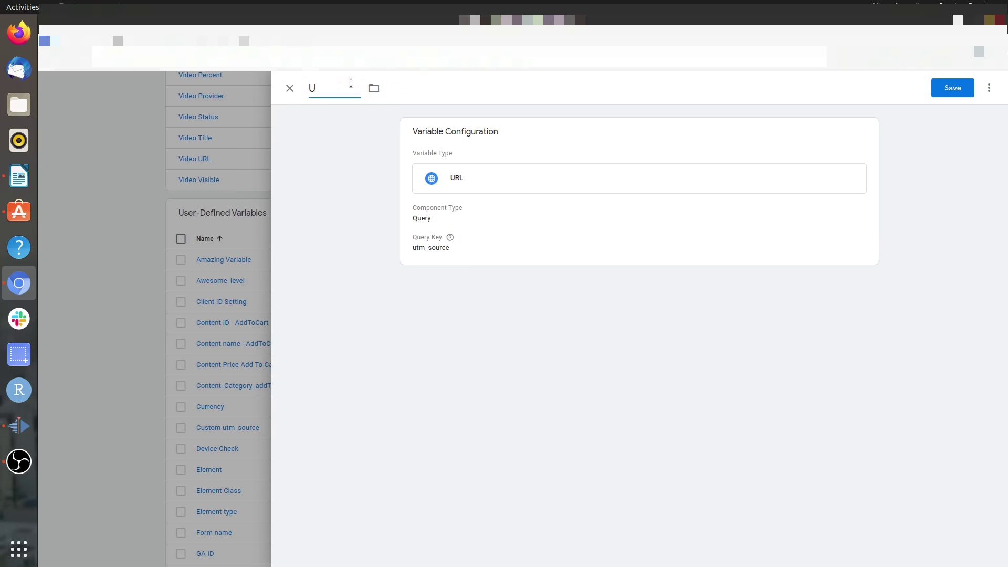
pyautogui.write('tm_source - URL')
pyautogui.click(964, 89)
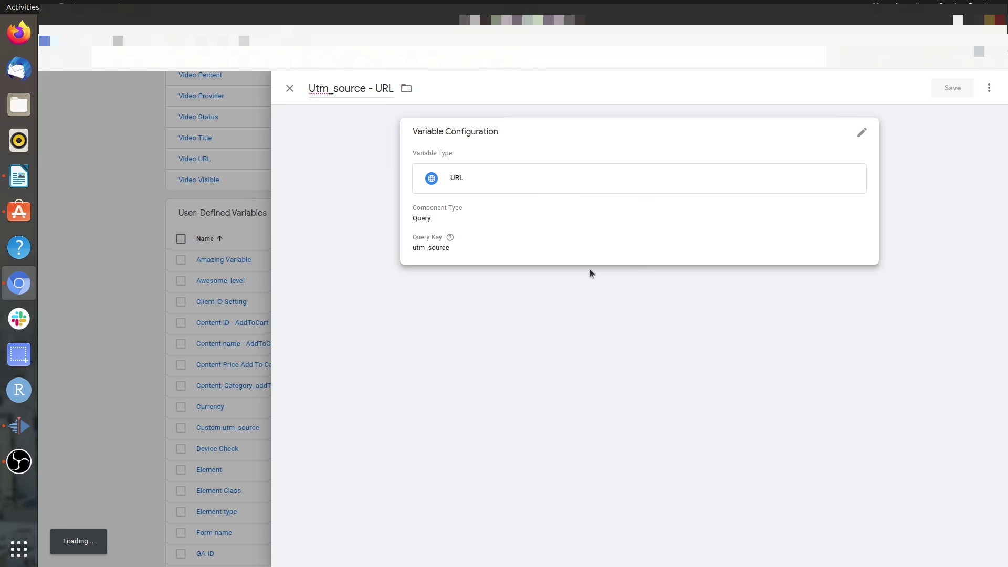
pyautogui.scroll(5, 891, 127)
pyautogui.scroll(8, 897, 123)
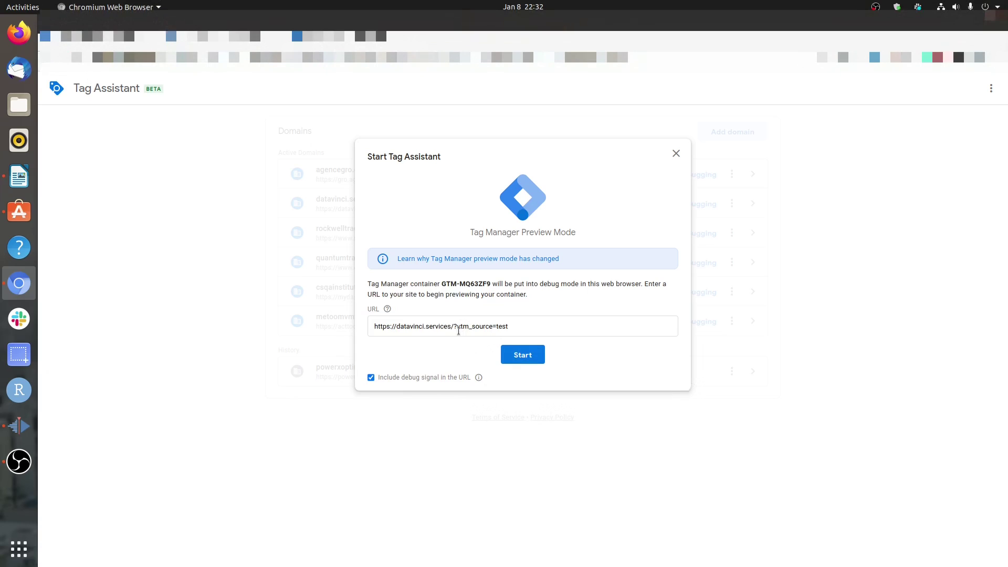
pyautogui.click(514, 348)
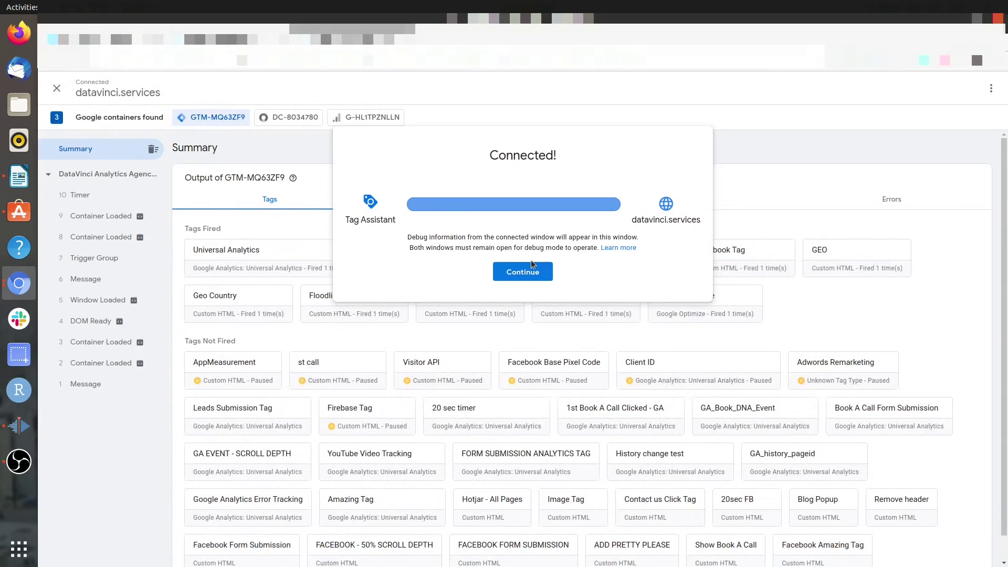
pyautogui.click(522, 268)
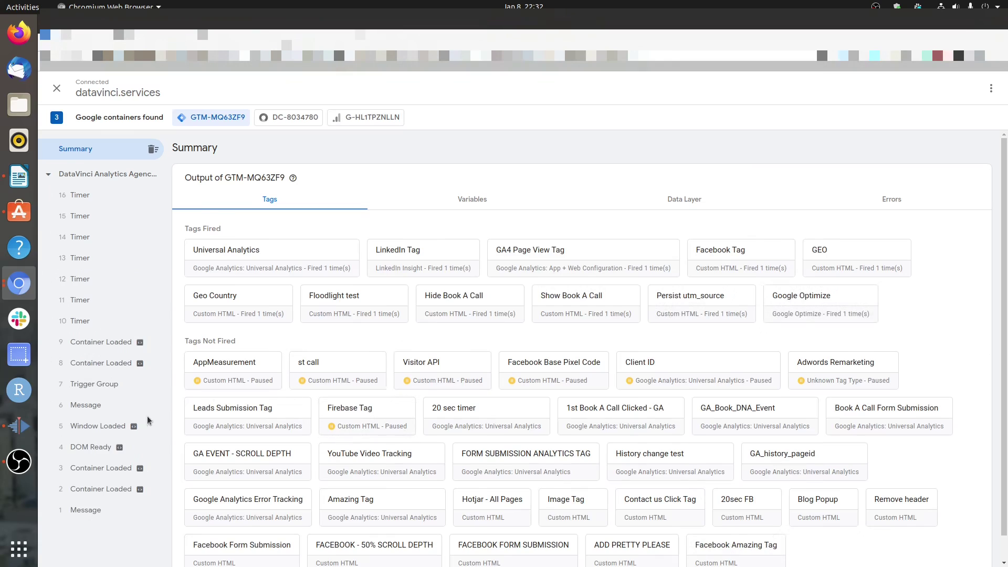
pyautogui.click(100, 389)
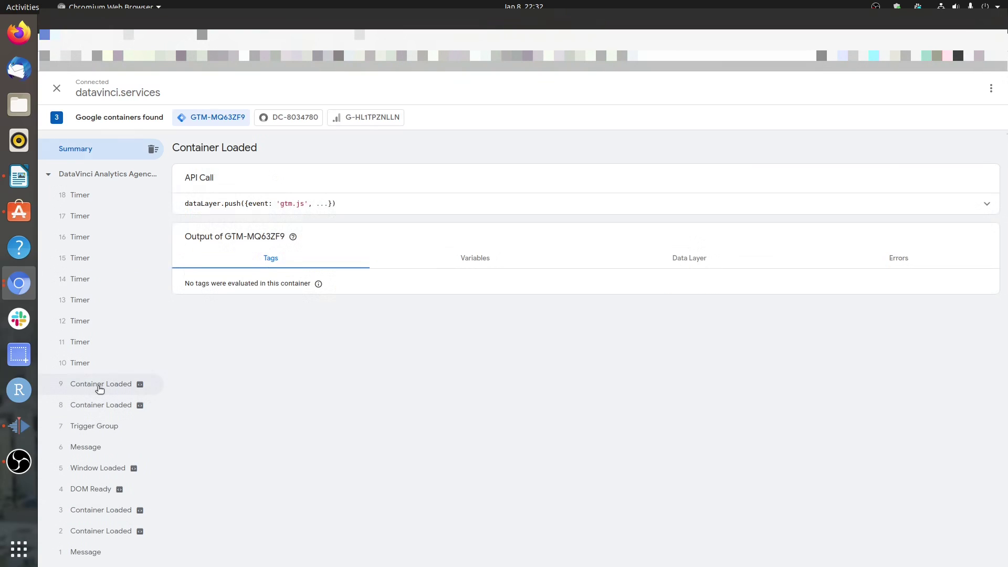
# Examine the value of the Utm_source - URL variable in the Container Loaded event's variables
pyautogui.click(476, 258)
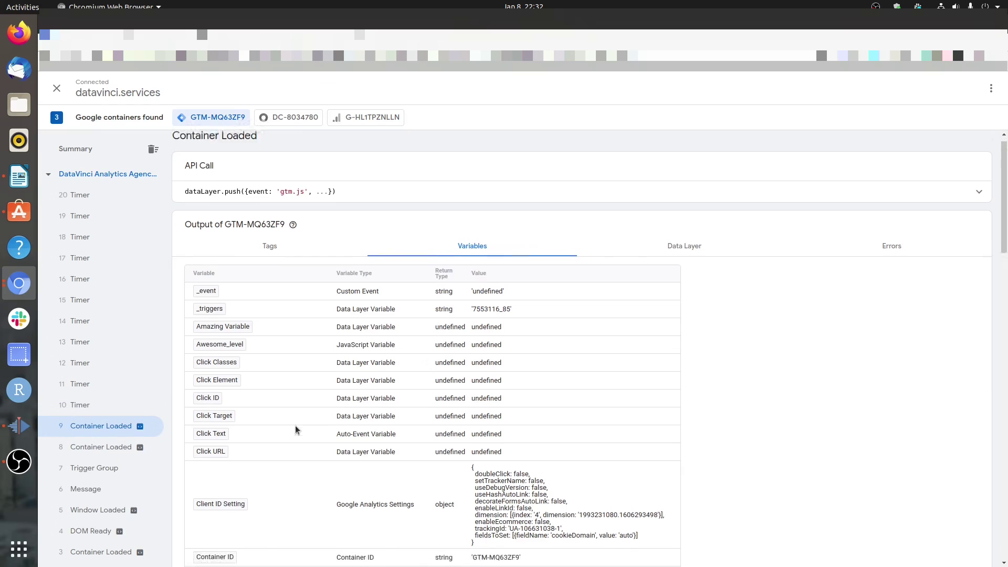
pyautogui.scroll(-15, 295, 424)
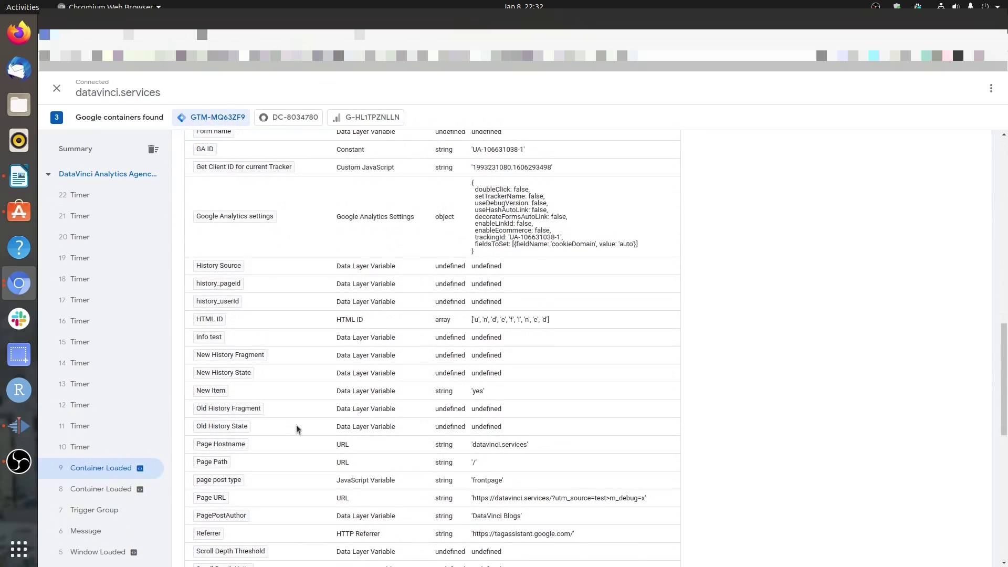
pyautogui.scroll(-7, 296, 428)
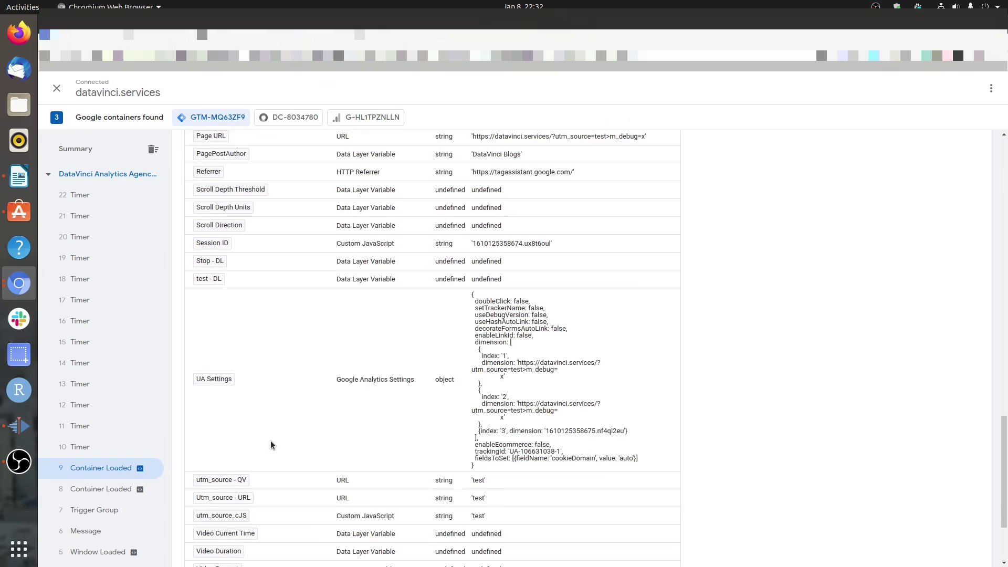
pyautogui.scroll(-1, 276, 432)
pyautogui.scroll(-2, 310, 420)
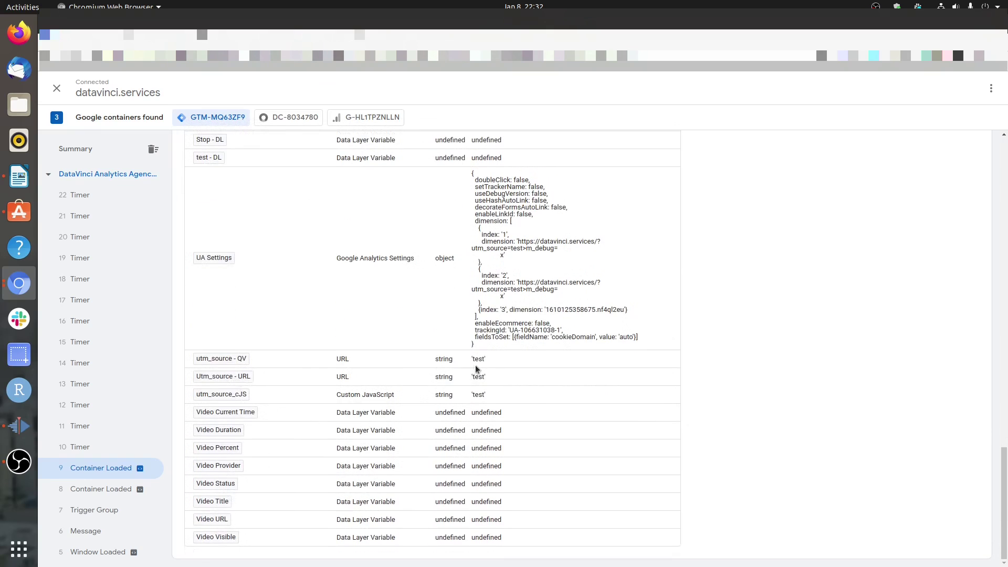
pyautogui.moveTo(485, 377); pyautogui.dragTo(199, 381)
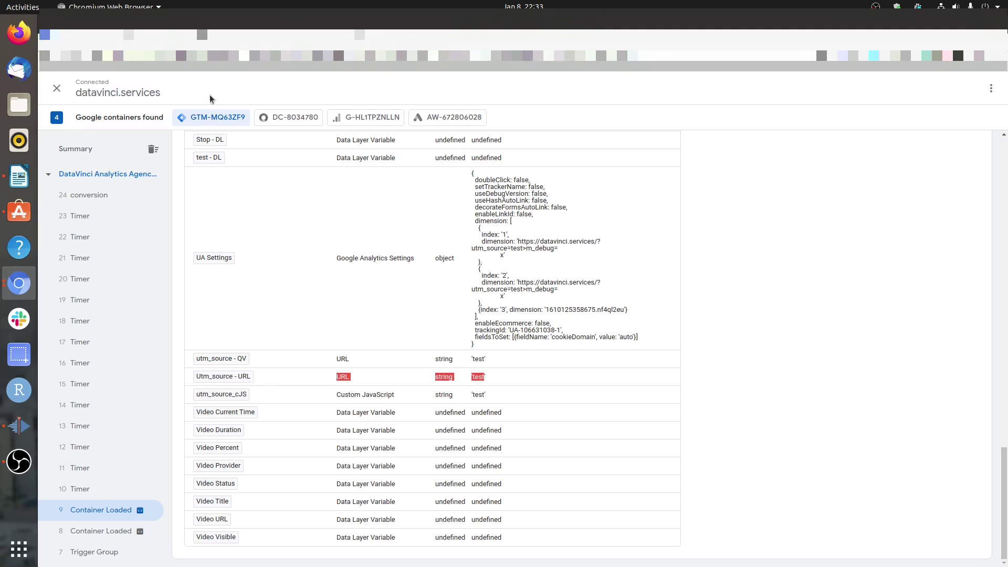
# Return to the Tag Manager workspace and create a new tag of type Custom HTML
pyautogui.click(128, 42)
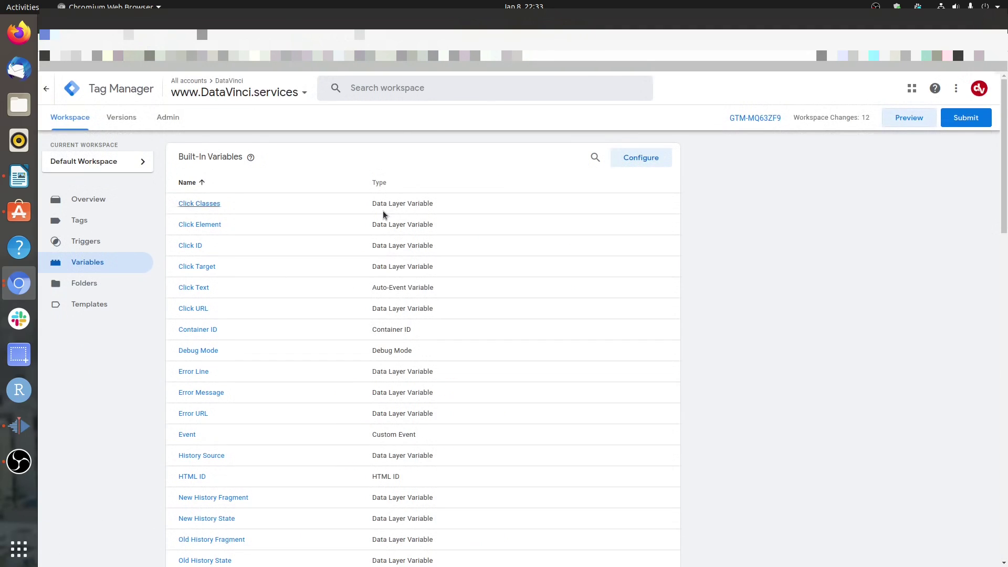
pyautogui.click(79, 221)
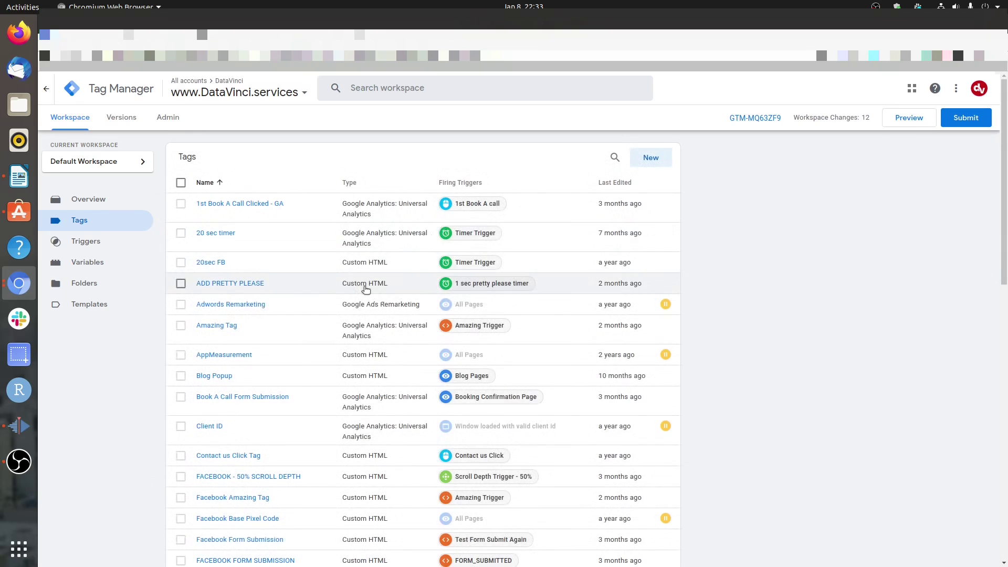
pyautogui.click(650, 158)
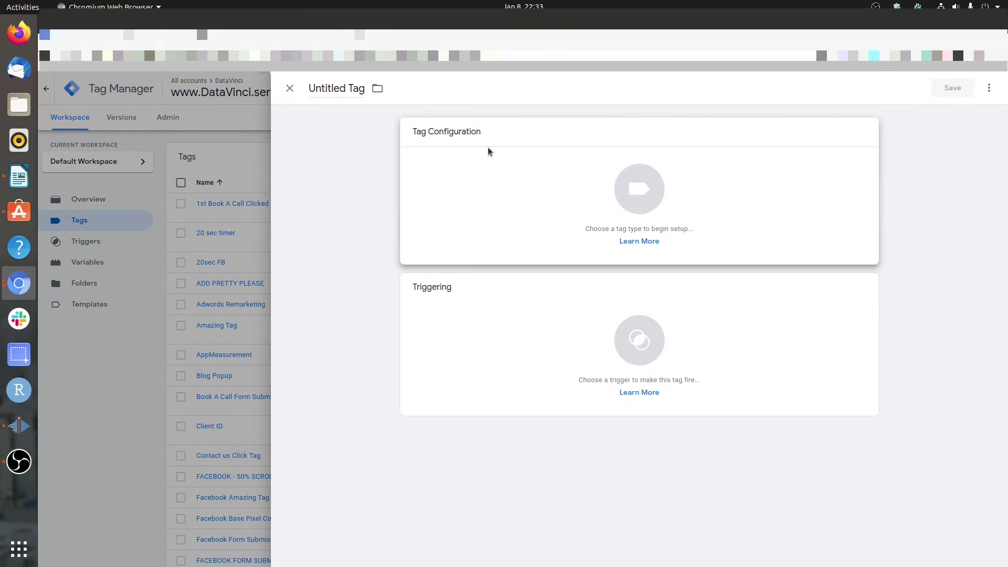
pyautogui.click(487, 147)
pyautogui.scroll(-3, 770, 356)
pyautogui.scroll(-2, 770, 355)
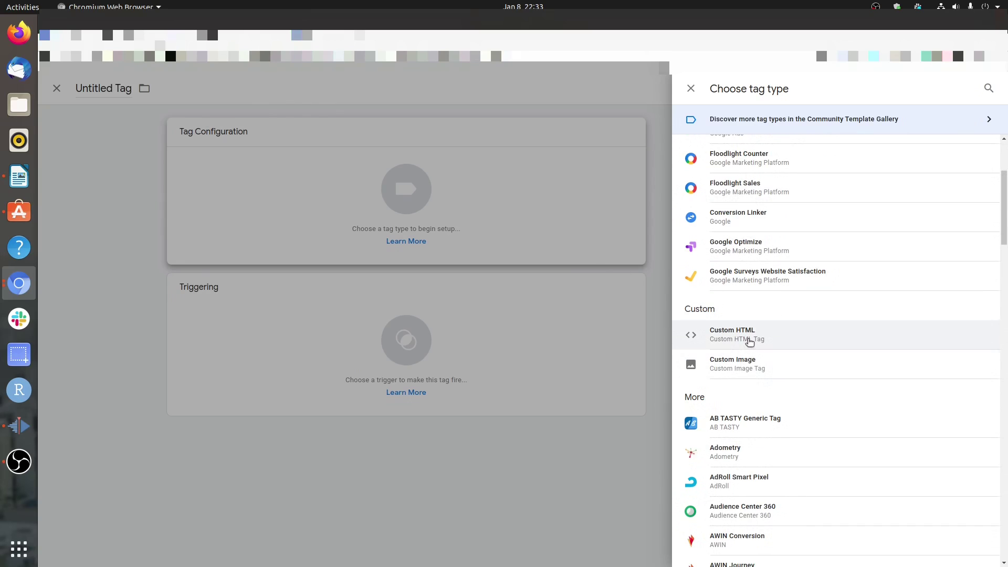
pyautogui.click(748, 338)
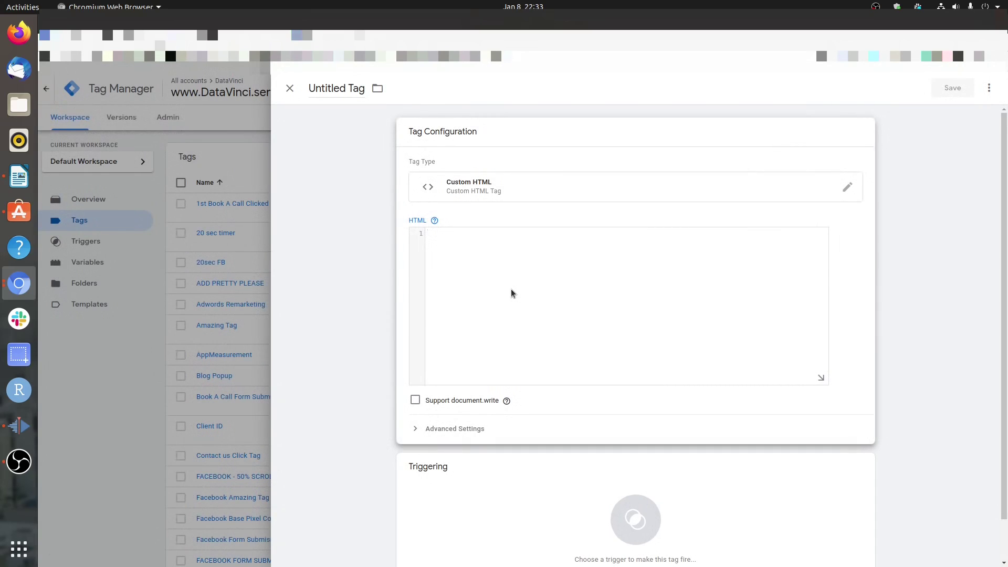
# Enter an opening <script> and a closing </script> tag in the HTML code, with blank lines between them
pyautogui.write('<script')
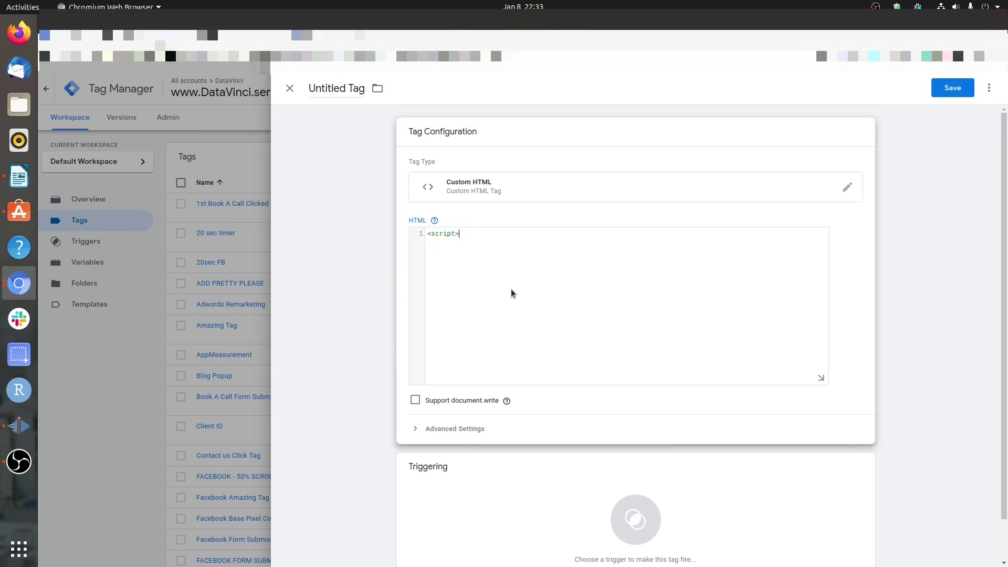
pyautogui.write('>')
pyautogui.hotkey('ctrl', 'a')
pyautogui.hotkey('ctrl', 'c')
pyautogui.press('End')
pyautogui.press('Return')
pyautogui.press('Return')
pyautogui.press('Return')
pyautogui.press('Return')
pyautogui.hotkey('ctrl', 'v')
pyautogui.press('Left')
pyautogui.press('Left')
pyautogui.write('/')
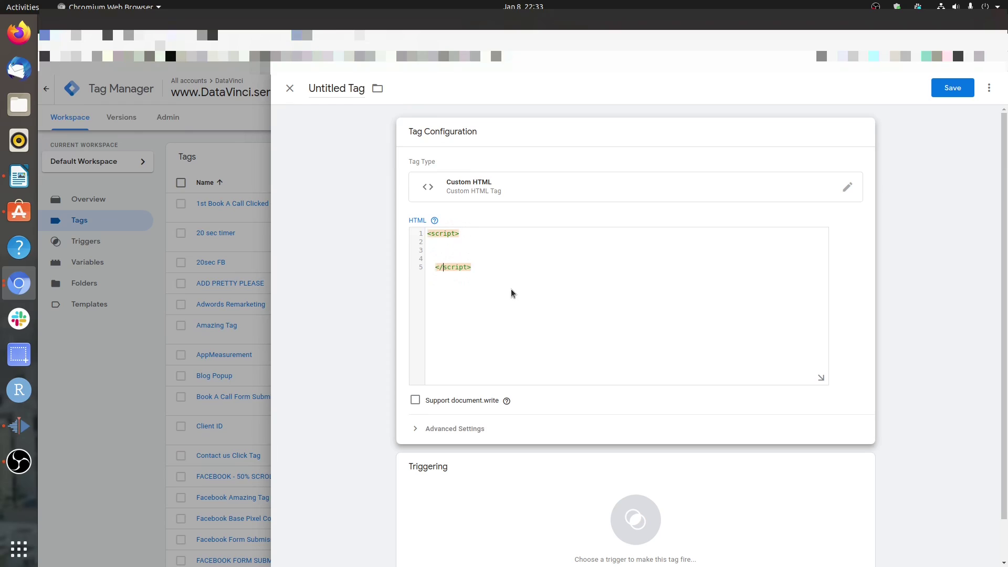
# Begin a window.localStorage.setItem call with the key "utm-source" between the script tags
pyautogui.press('Up')
pyautogui.press('Up')
pyautogui.write('windo')
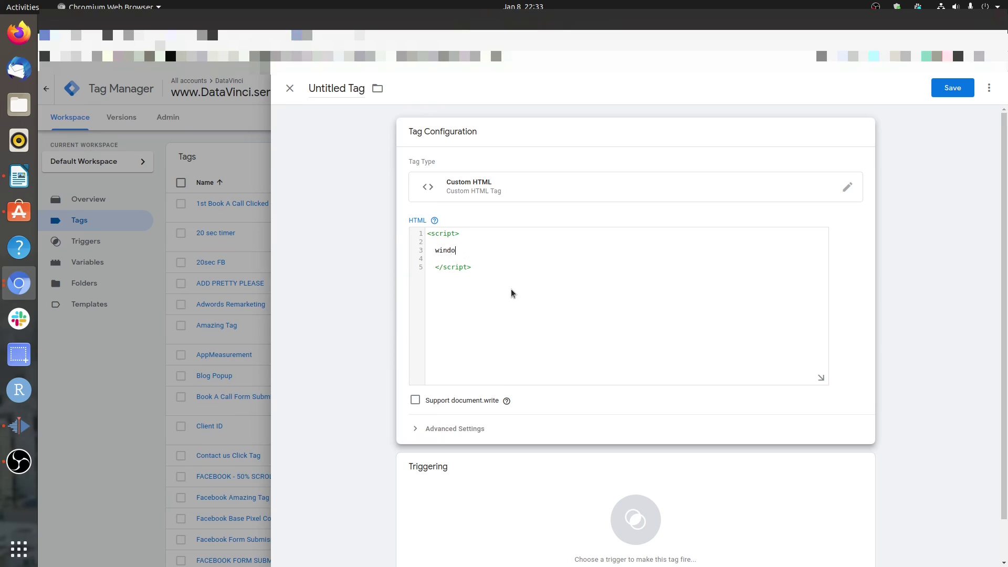
pyautogui.write('w.localStorage.setItem("utm-source",')
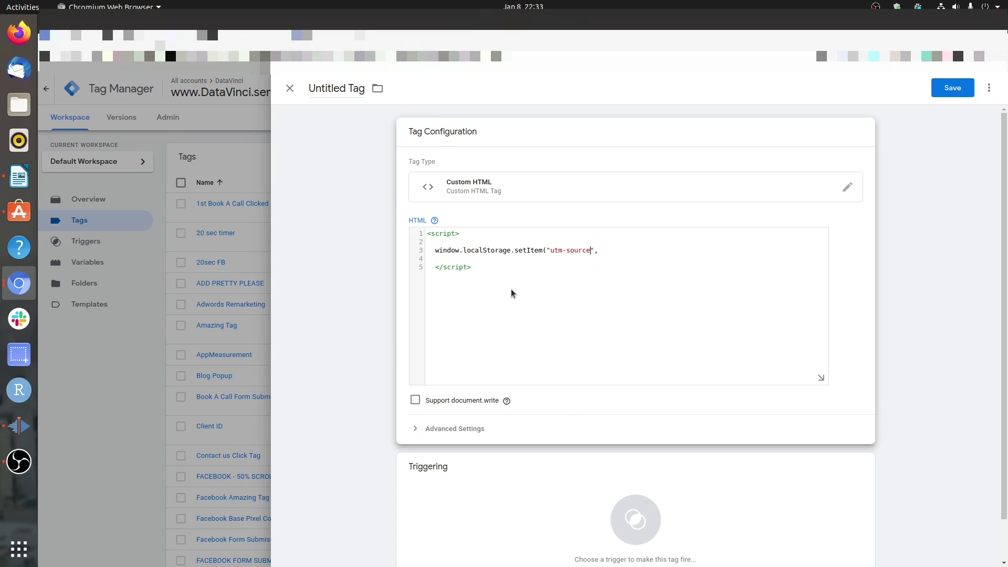
pyautogui.hotkey('shift', 'Left')
pyautogui.hotkey('shift', 'Left')
pyautogui.hotkey('shift', 'Left')
pyautogui.hotkey('shift', 'Left')
pyautogui.hotkey('shift', 'Left')
pyautogui.hotkey('shift', 'Left')
pyautogui.hotkey('shift', 'Left')
pyautogui.hotkey('shift', 'Left')
pyautogui.hotkey('shift', 'Left')
pyautogui.hotkey('shift', 'Left')
pyautogui.press('Right')
# Pass the {{Utm_source - URL}} variable as the setItem value and close the call's parenthesis
pyautogui.write('{{utm')
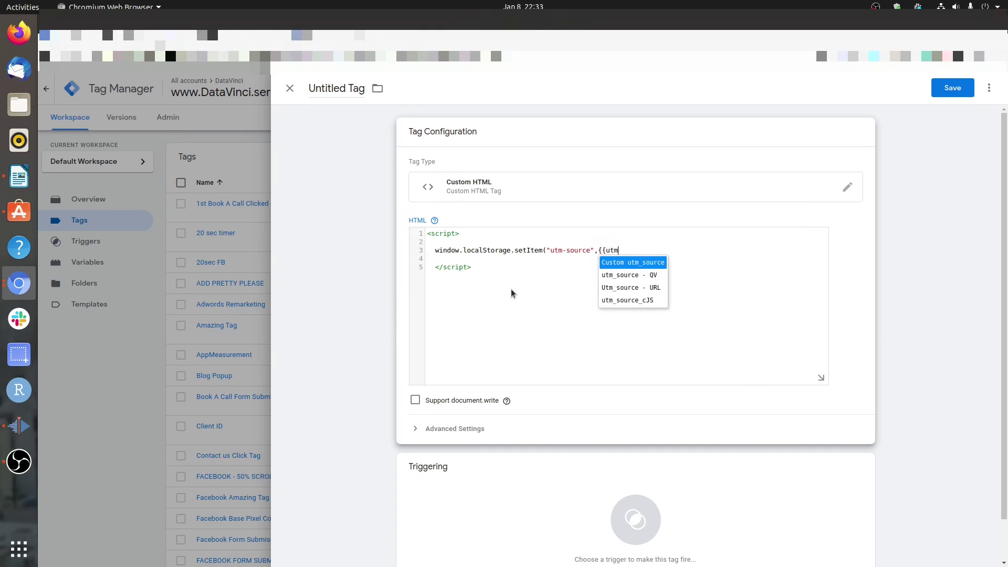
pyautogui.click(625, 290)
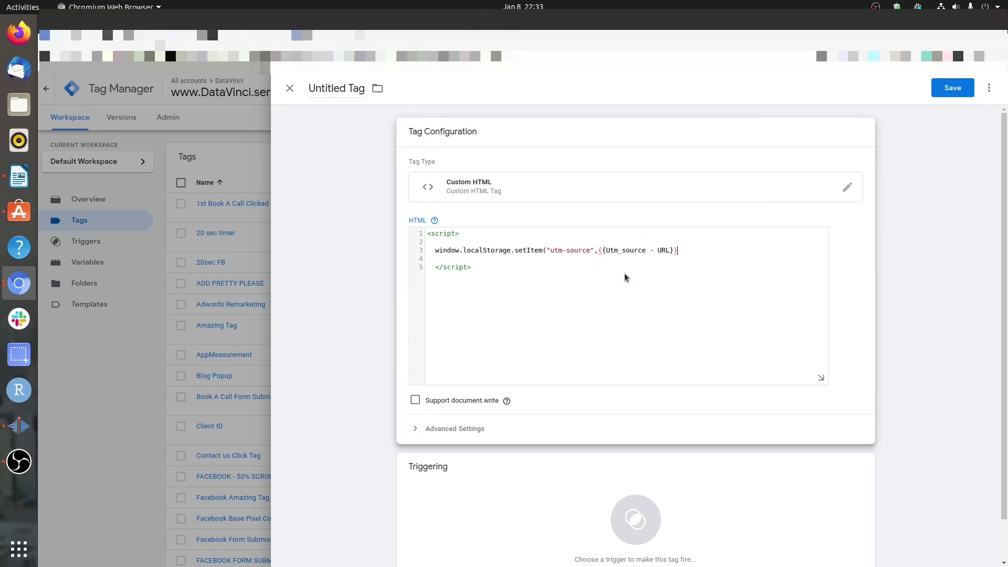
pyautogui.write(')')
# Create a new trigger of type Page View for the Custom HTML tag
pyautogui.scroll(-1, 565, 326)
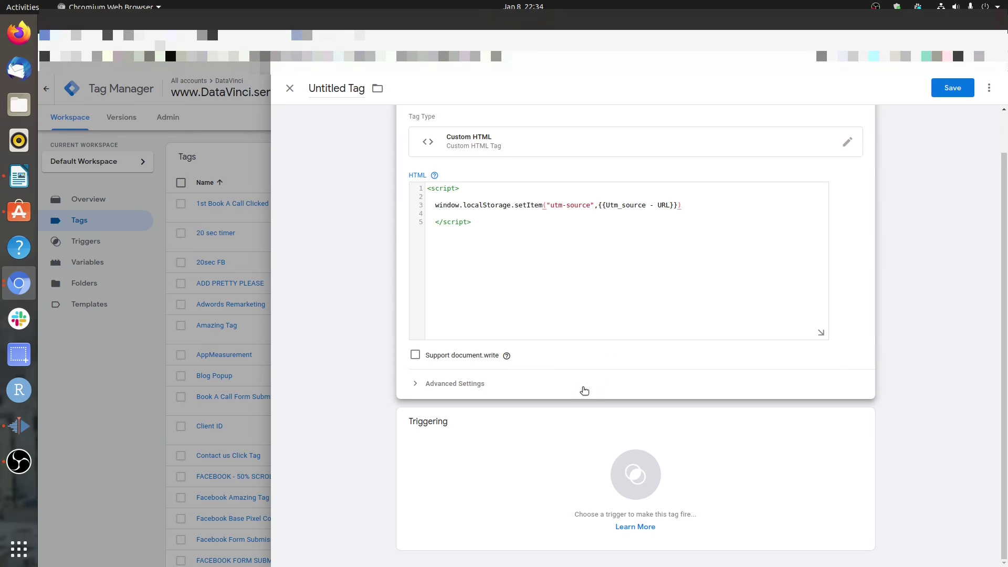
pyautogui.click(594, 473)
pyautogui.click(475, 400)
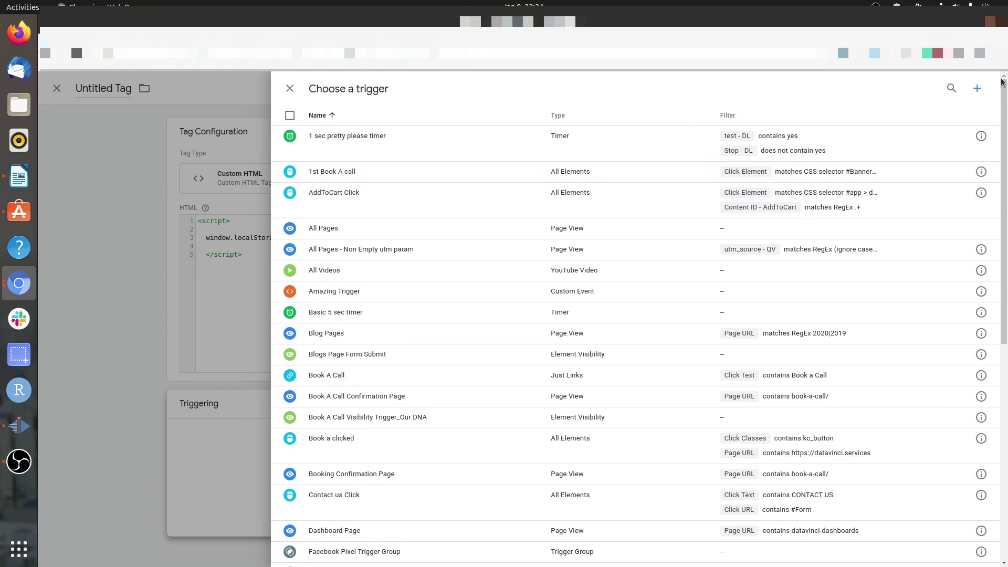
pyautogui.click(976, 89)
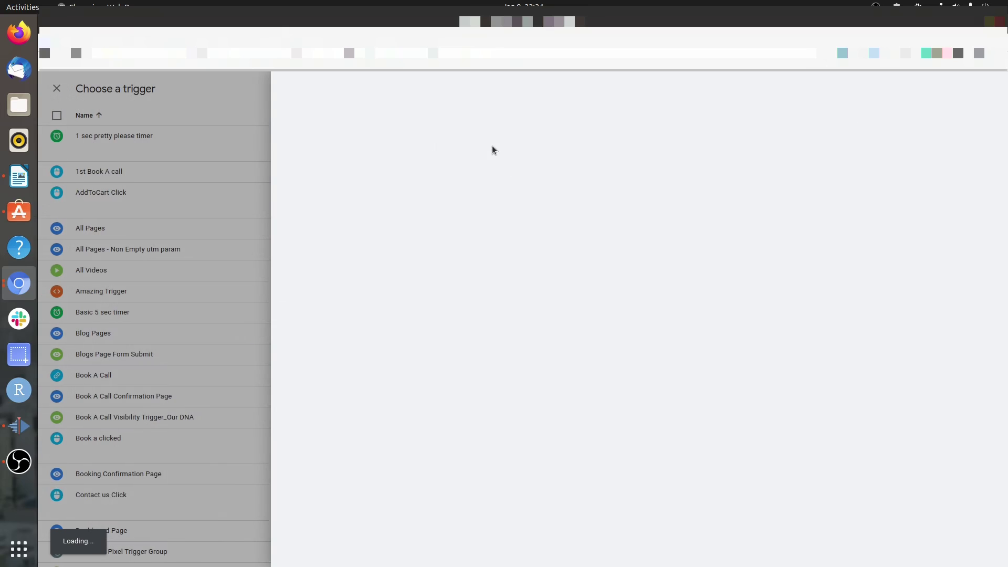
pyautogui.click(433, 177)
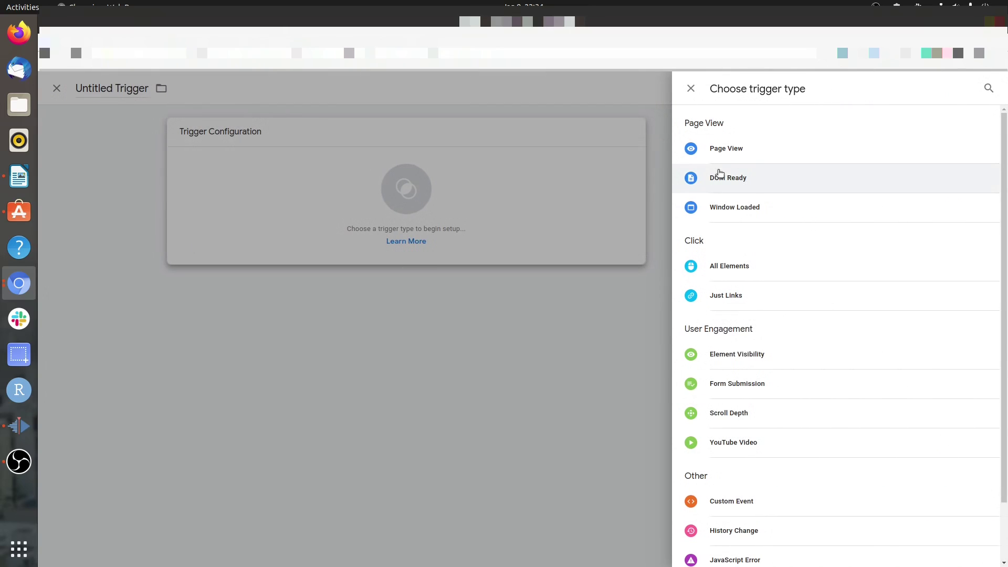
pyautogui.click(719, 152)
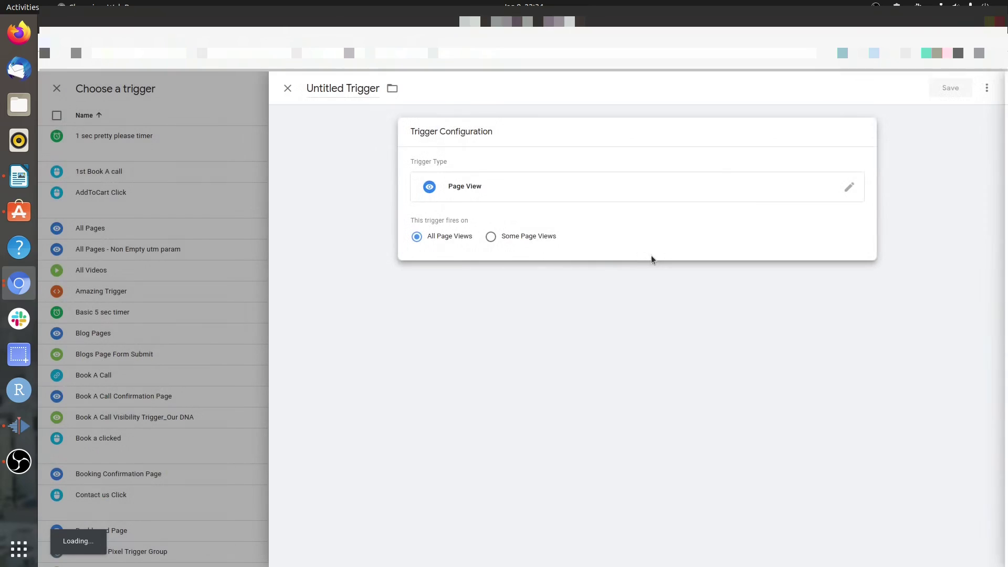
# Limit the trigger to some page views where Referrer does not contain datavinci.services
pyautogui.click(530, 236)
pyautogui.click(502, 282)
pyautogui.scroll(-12, 509, 350)
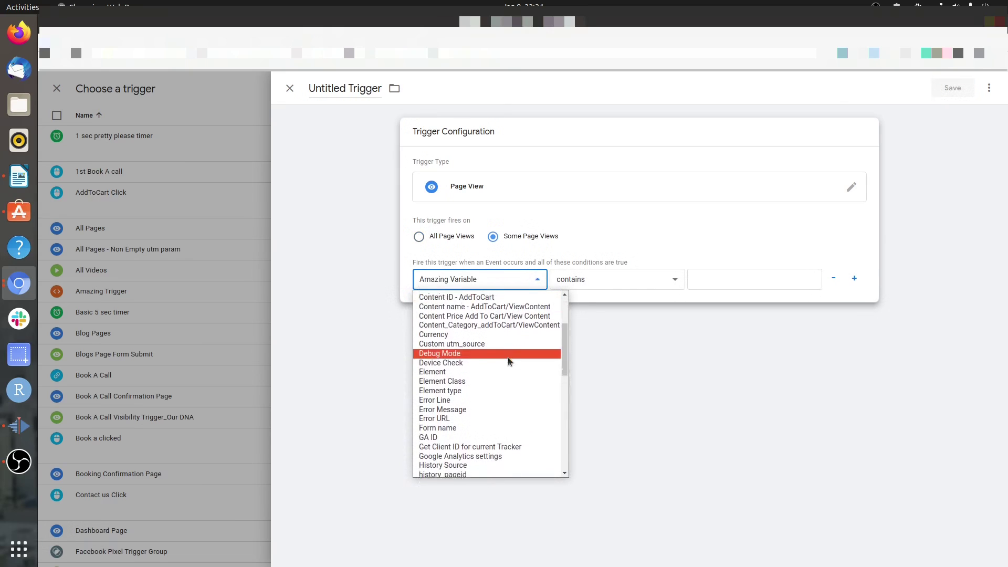
pyautogui.scroll(-4, 507, 362)
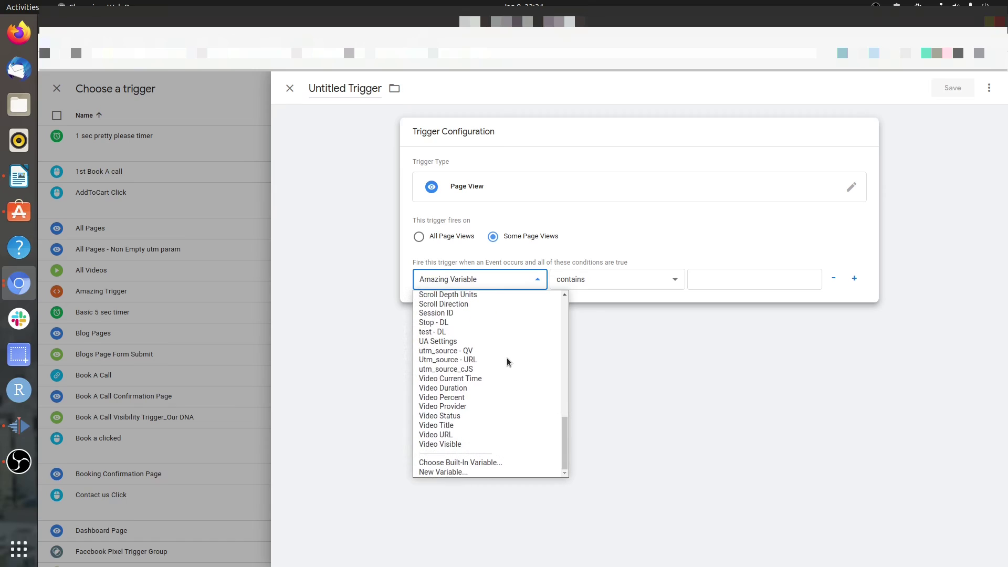
pyautogui.scroll(4, 507, 361)
pyautogui.click(504, 360)
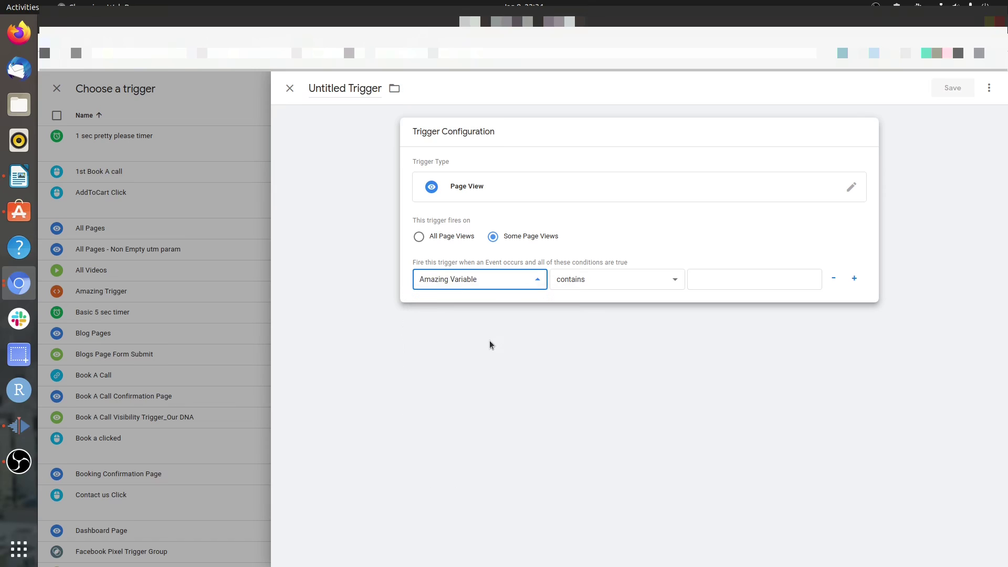
pyautogui.click(633, 286)
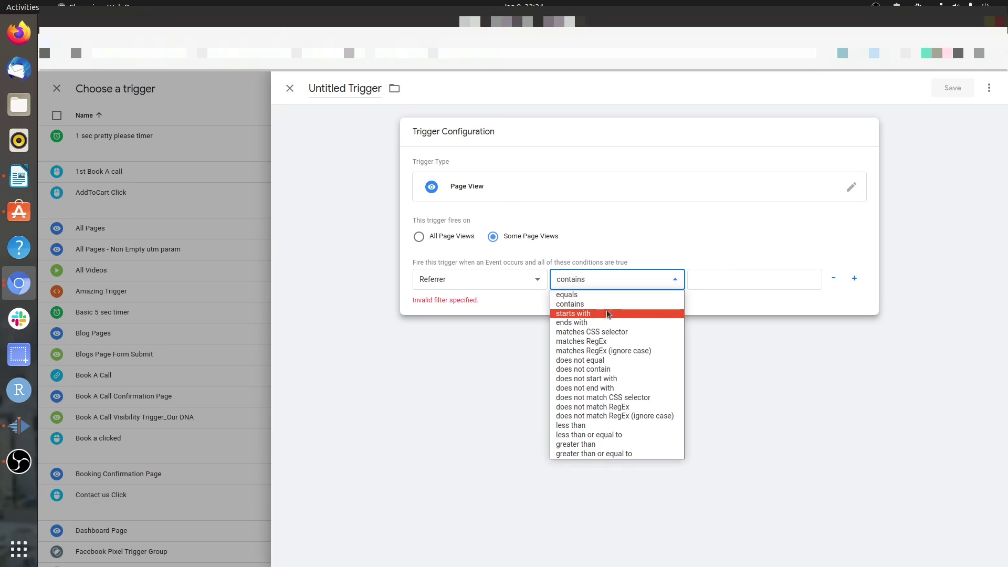
pyautogui.click(622, 369)
pyautogui.click(705, 282)
pyautogui.write('data')
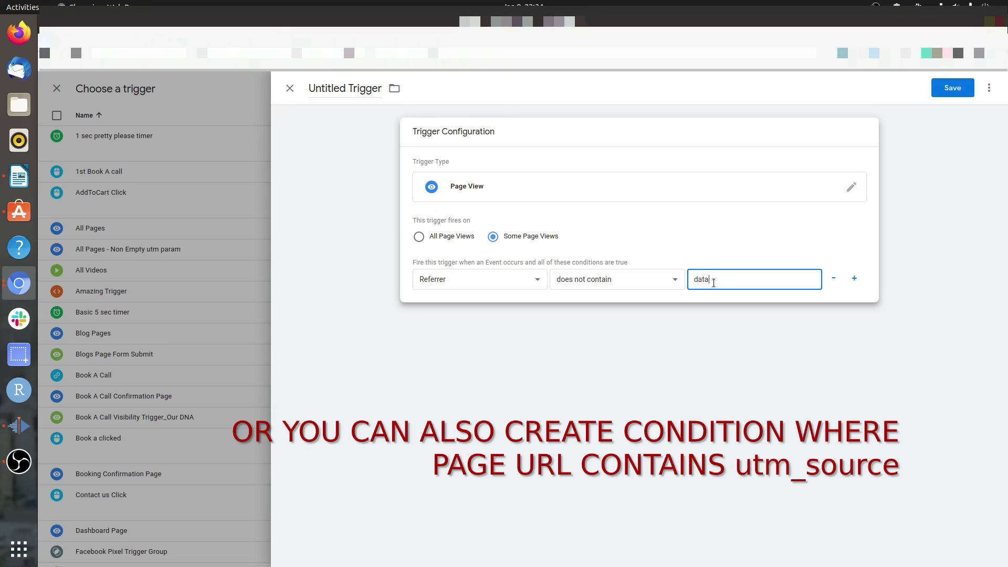
pyautogui.write('vinci.services')
# Name the trigger "External referrer page views" and save it to the tag
pyautogui.click(331, 88)
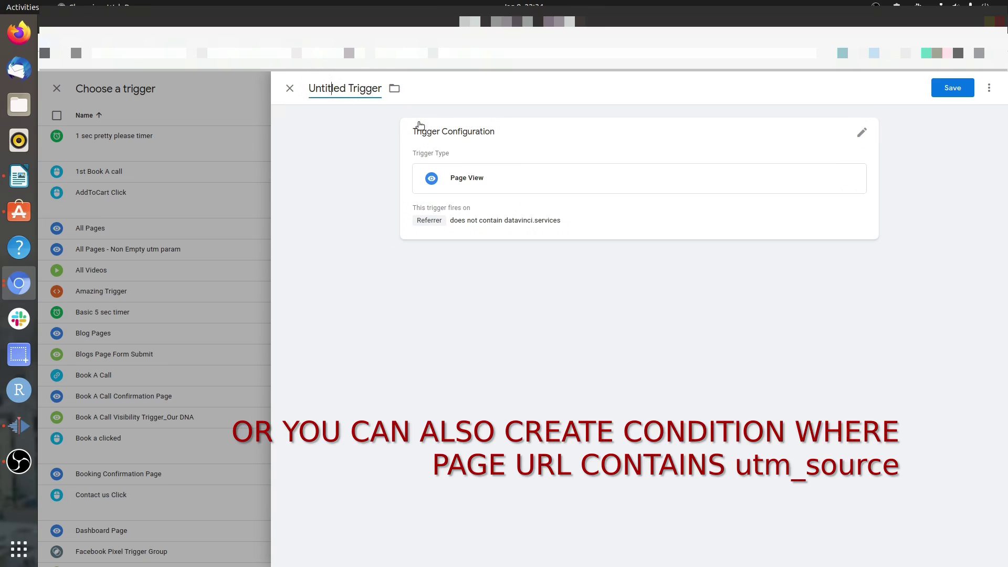
pyautogui.tripleClick(364, 89)
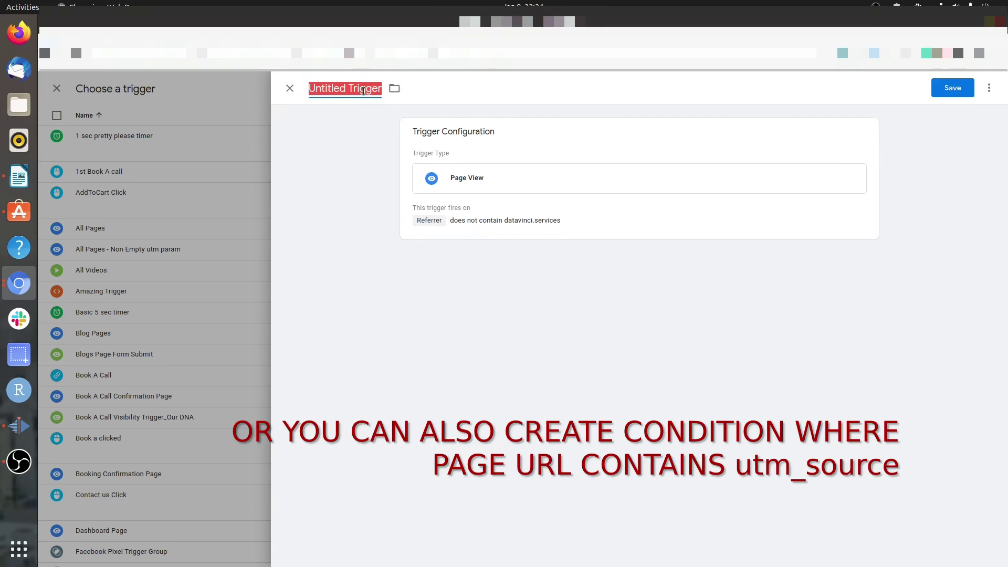
pyautogui.write('External ')
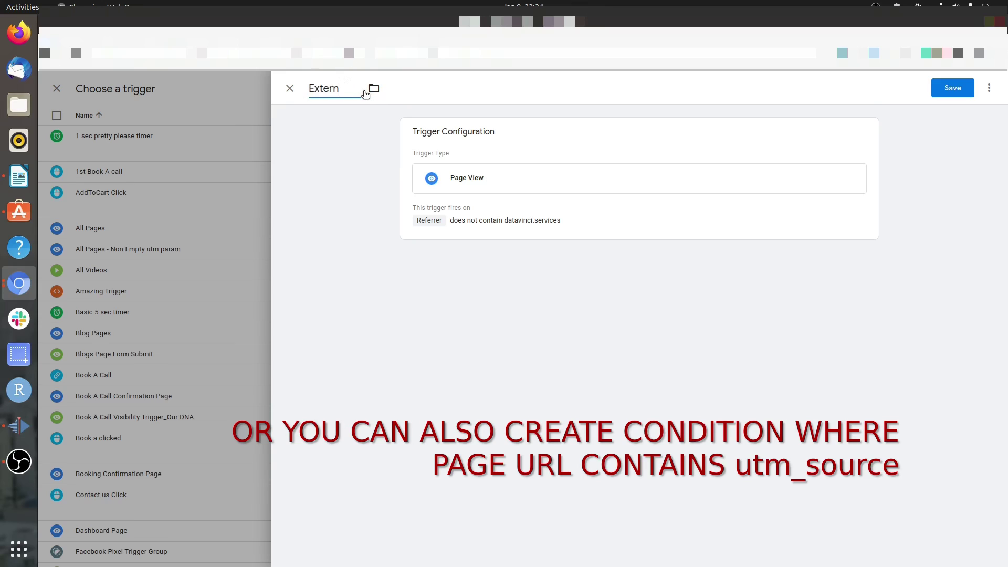
pyautogui.write('reffer')
pyautogui.press('BackSpace')
pyautogui.press('BackSpace')
pyautogui.press('BackSpace')
pyautogui.write('errer page views')
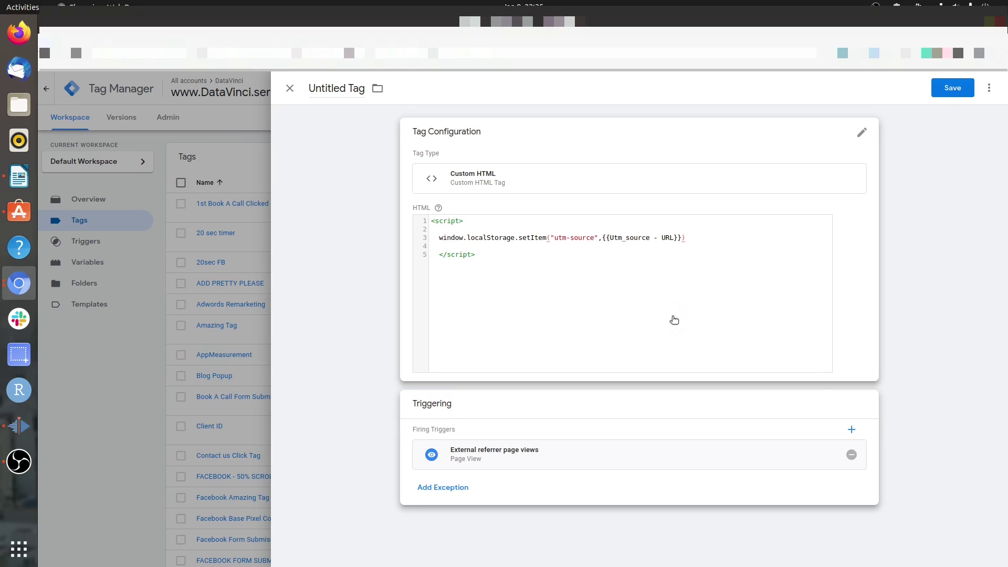
# Name the tag "Local Storage - Utm_source" and save it
pyautogui.click(323, 95)
pyautogui.write('Local')
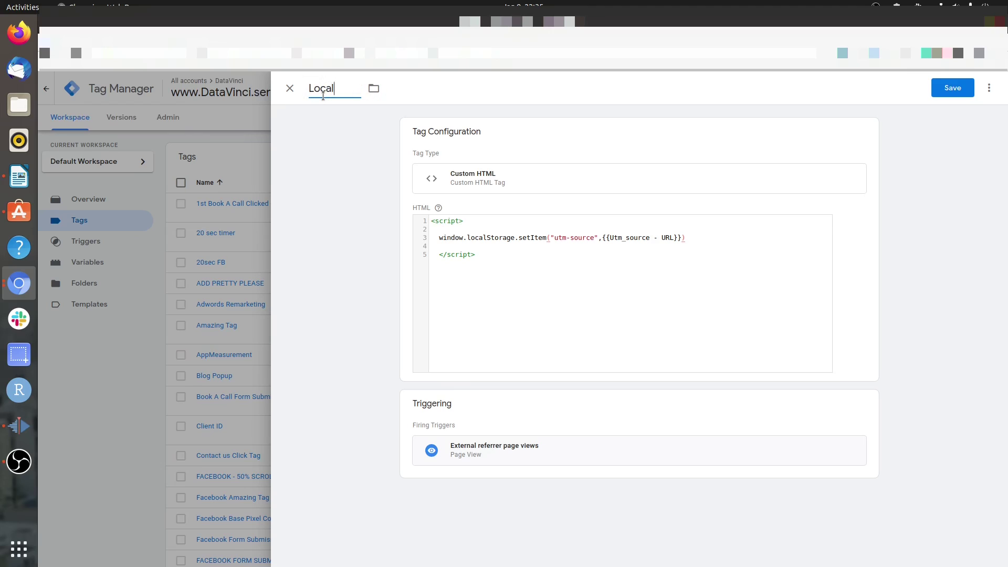
pyautogui.write(' Storage - Utm')
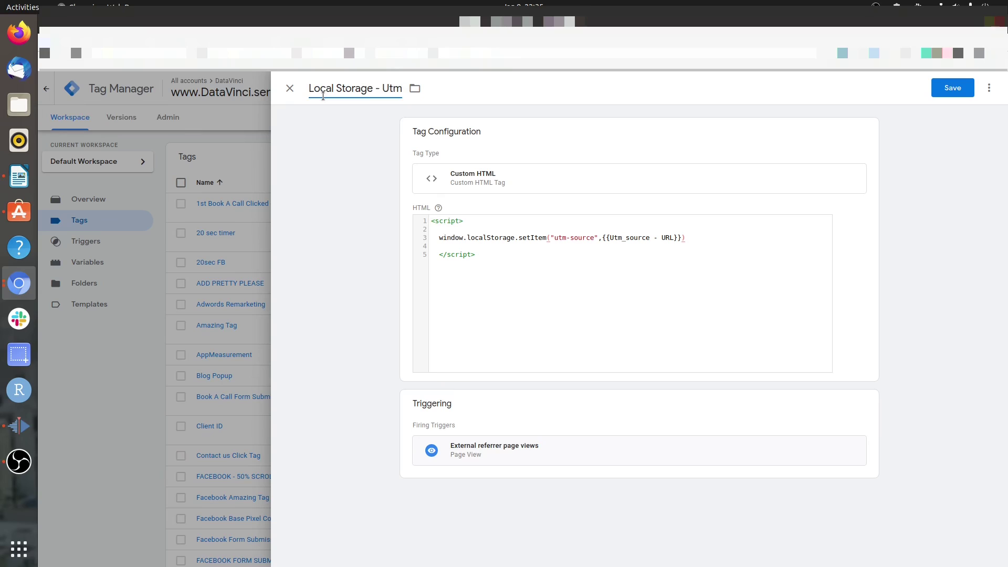
pyautogui.write('_source')
pyautogui.click(945, 90)
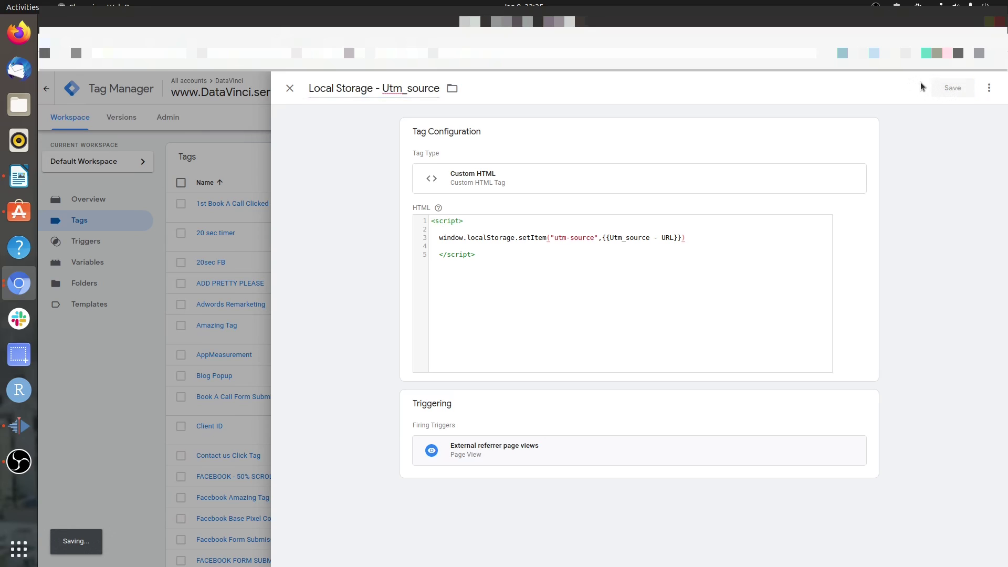
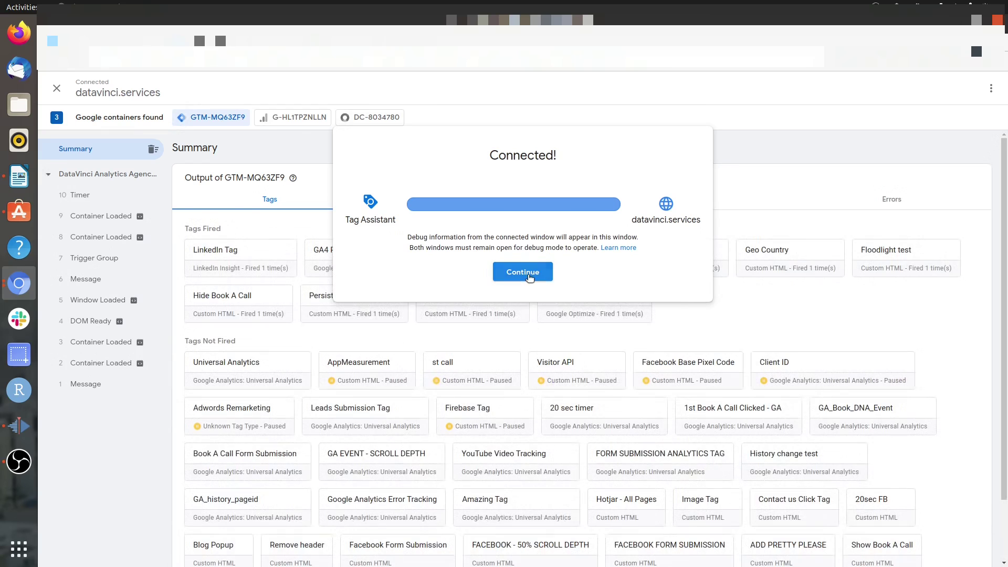
# Continue to the connected datavinci.services page and check the utm-source key in its local storage
pyautogui.click(529, 277)
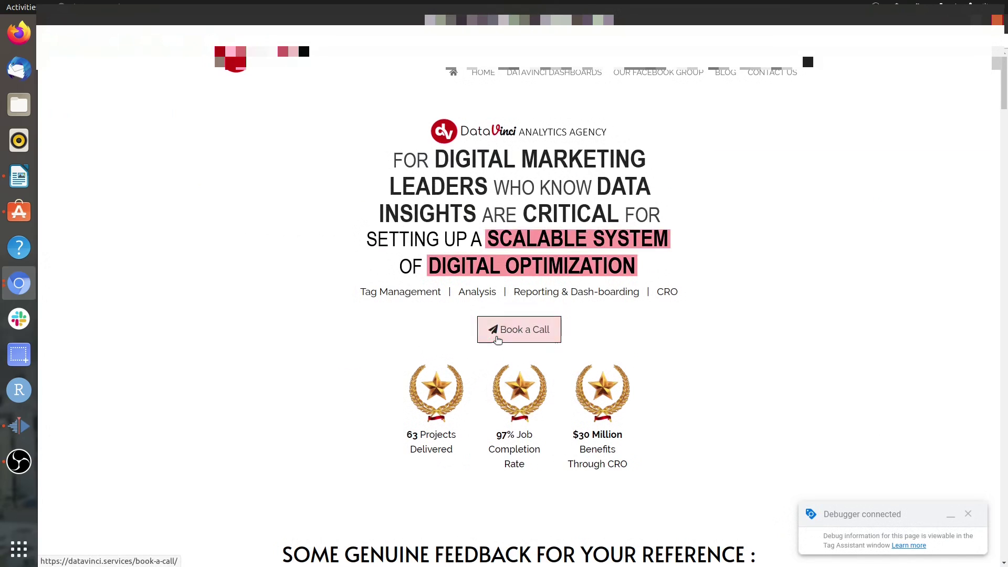
pyautogui.hotkey('ctrl', 'shift', 'j')
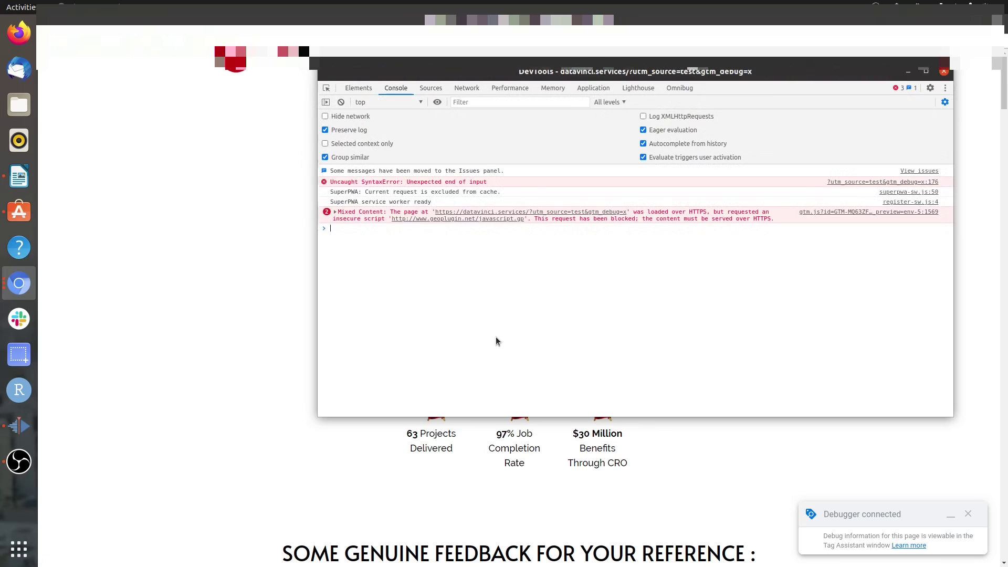
pyautogui.click(605, 88)
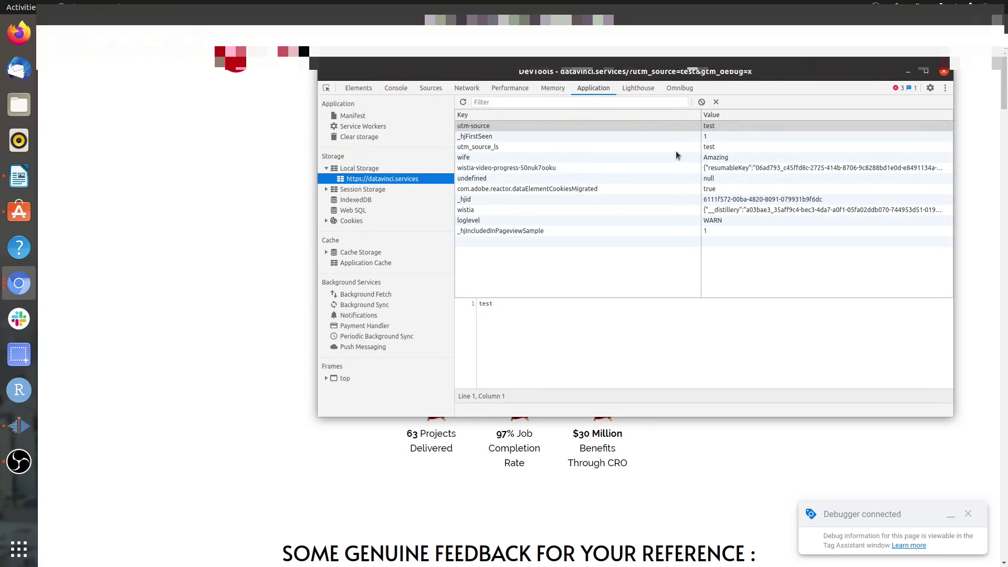
pyautogui.click(466, 128)
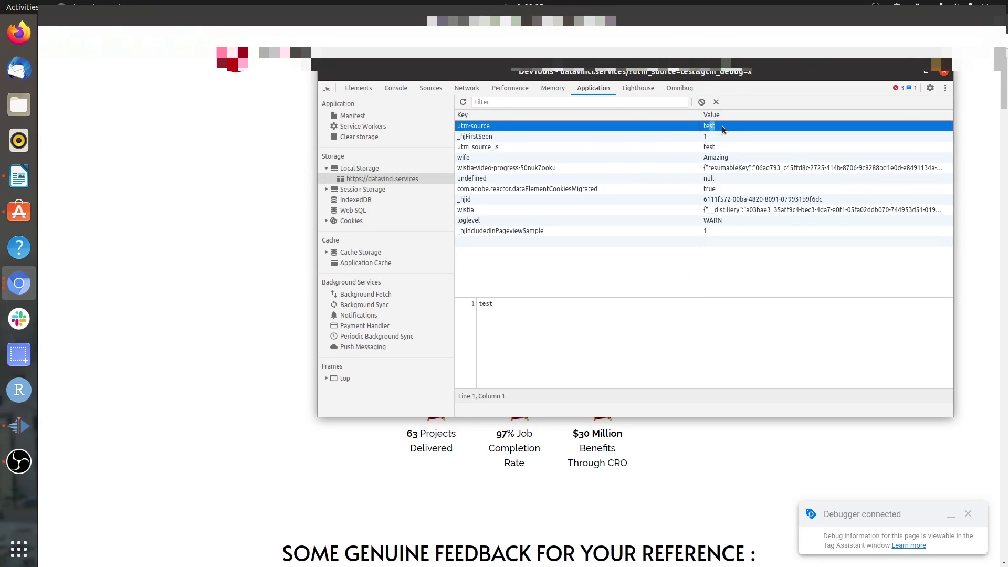
pyautogui.press('F12')
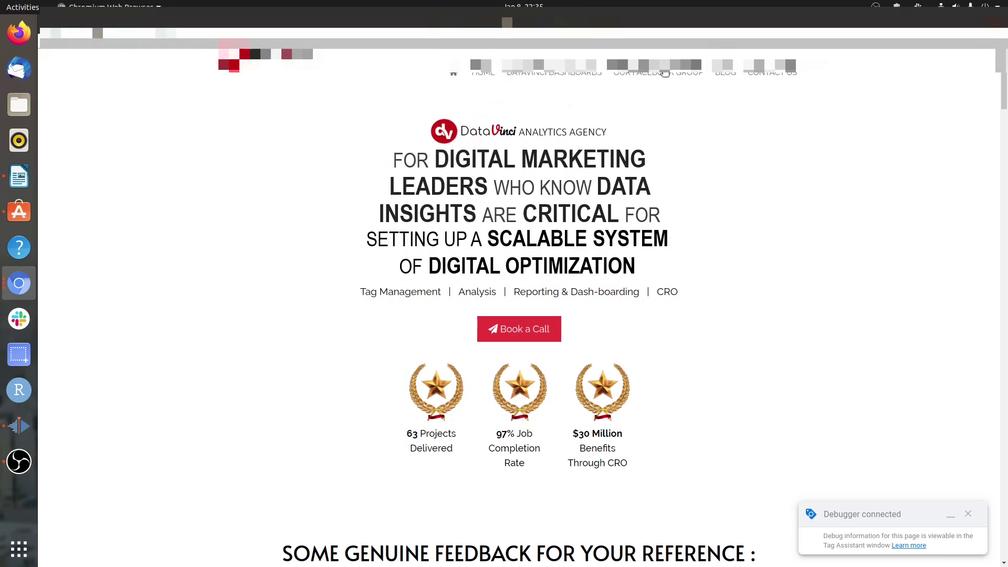
# Go to the site's blog page and check that utm-source persists in local storage there
pyautogui.click(720, 80)
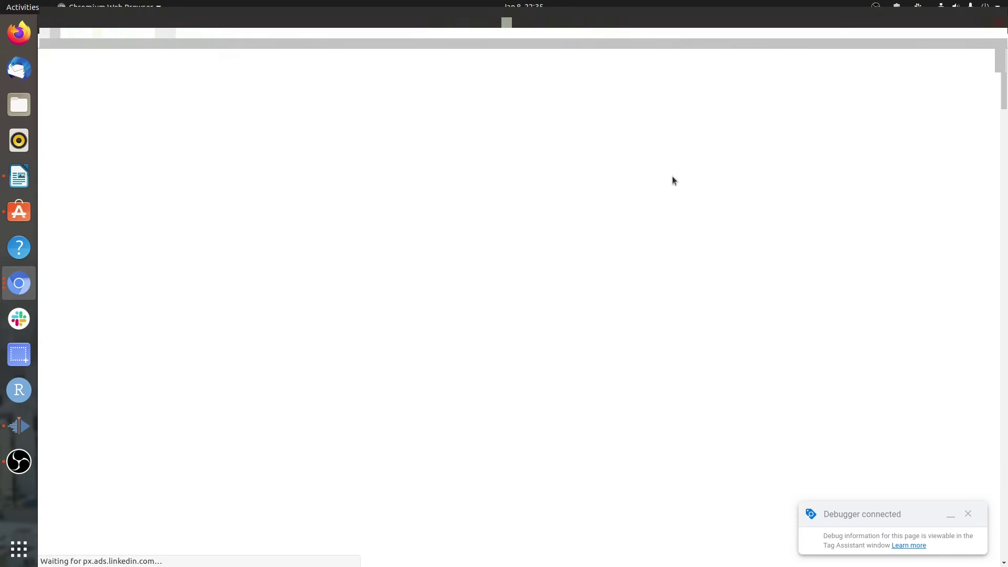
pyautogui.press('F12')
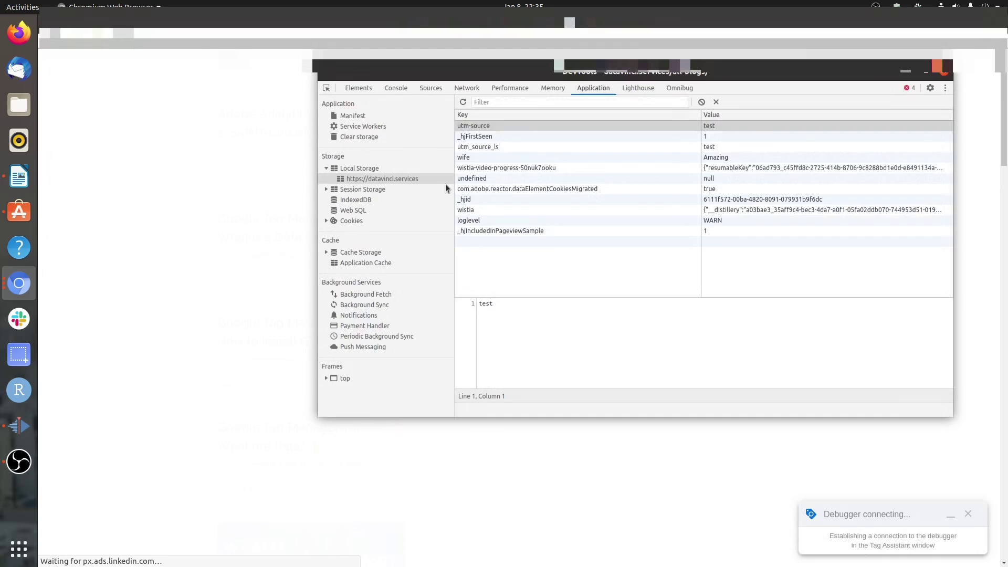
pyautogui.click(708, 128)
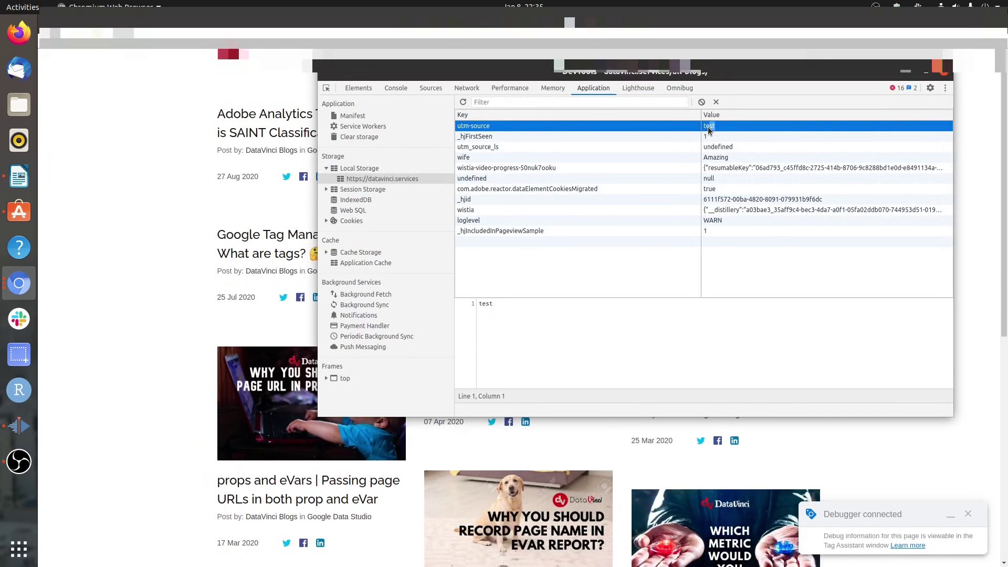
pyautogui.moveTo(708, 129); pyautogui.dragTo(701, 127)
pyautogui.moveTo(531, 121); pyautogui.dragTo(456, 129)
pyautogui.doubleClick(715, 126)
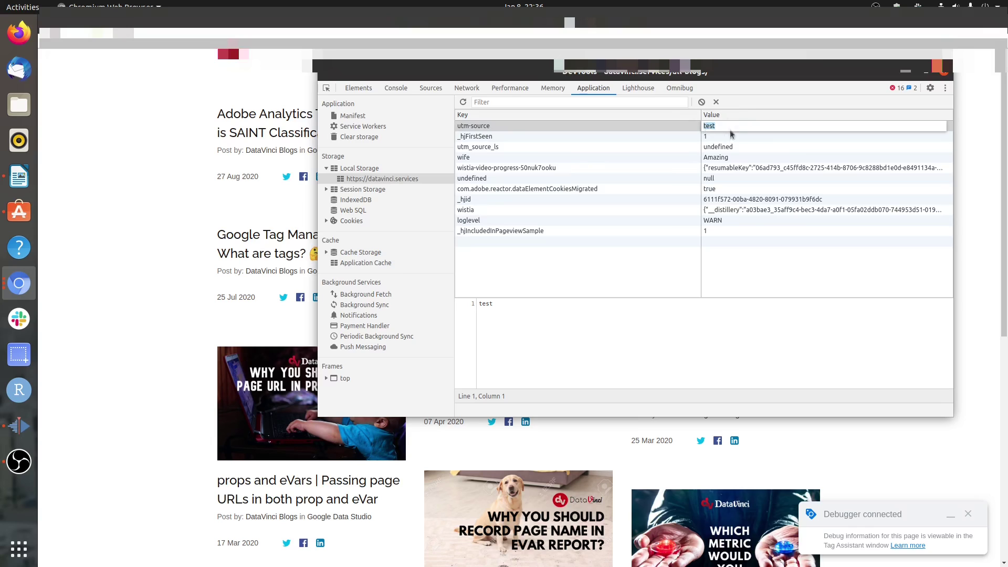
pyautogui.click(944, 76)
# Return to the Tag Manager workspace and create a new user-defined variable of type Custom JavaScript
pyautogui.hotkey('alt', 'Tab')
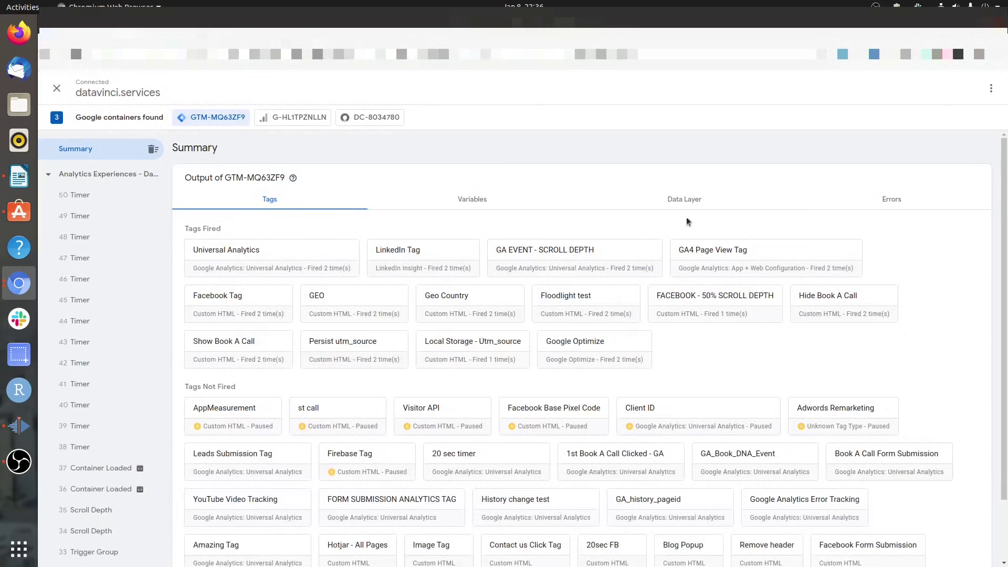
pyautogui.hotkey('alt', 'Tab')
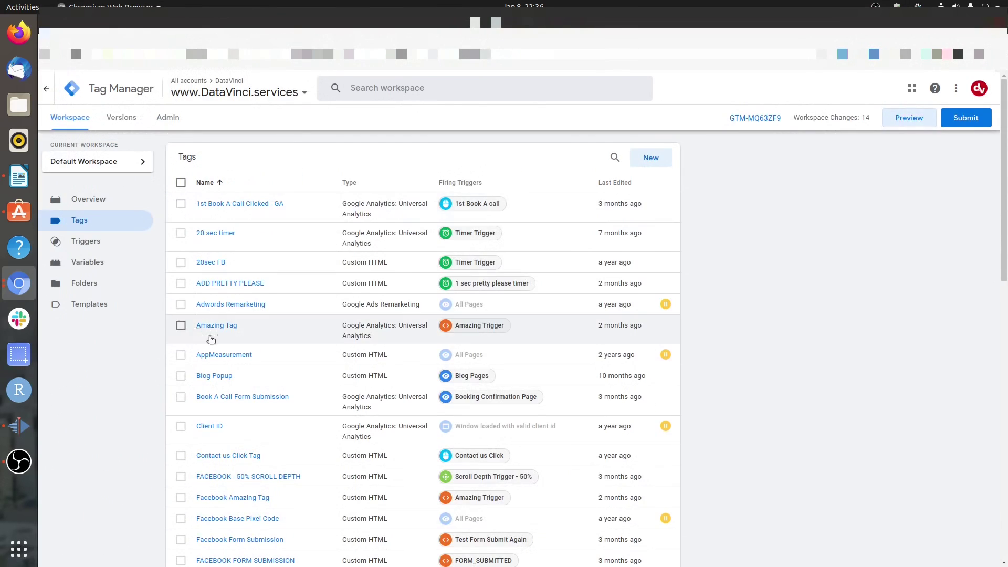
pyautogui.click(108, 265)
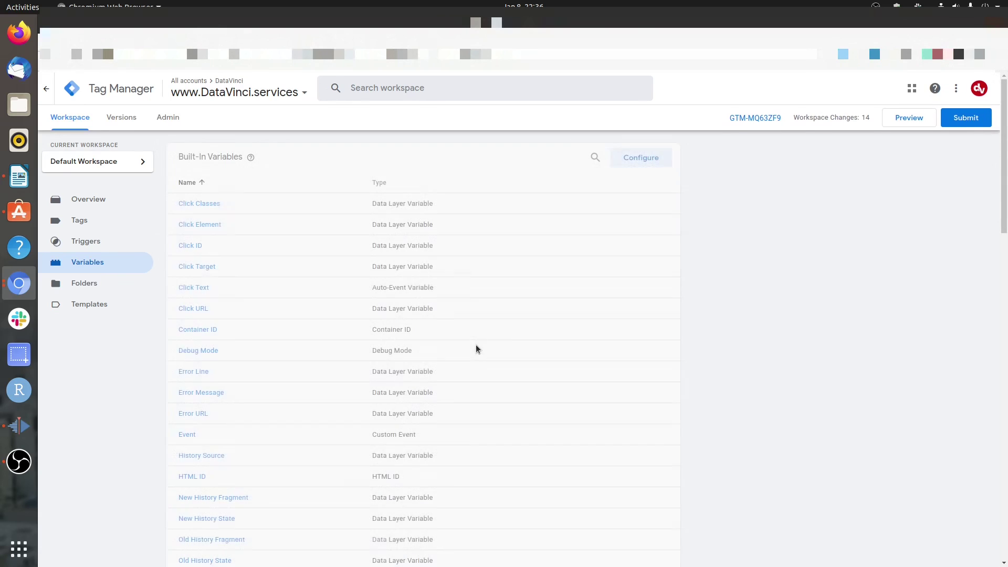
pyautogui.scroll(-10, 486, 327)
pyautogui.scroll(-3, 487, 329)
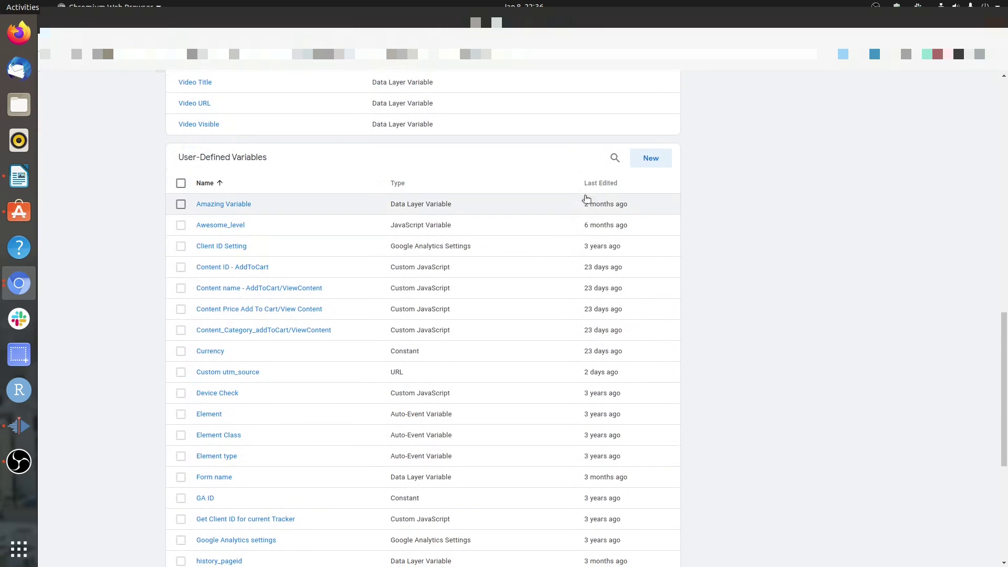
pyautogui.click(653, 158)
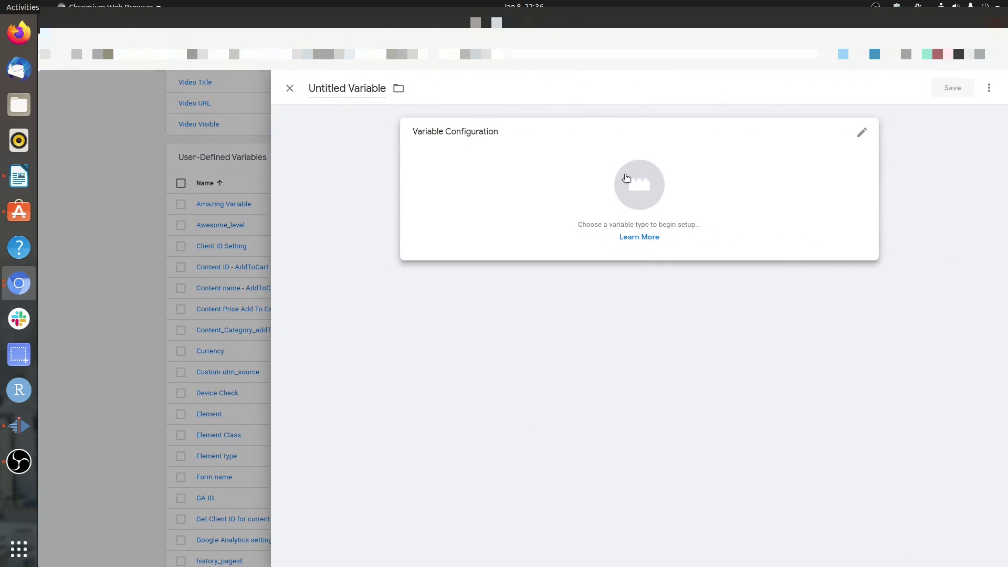
pyautogui.click(575, 158)
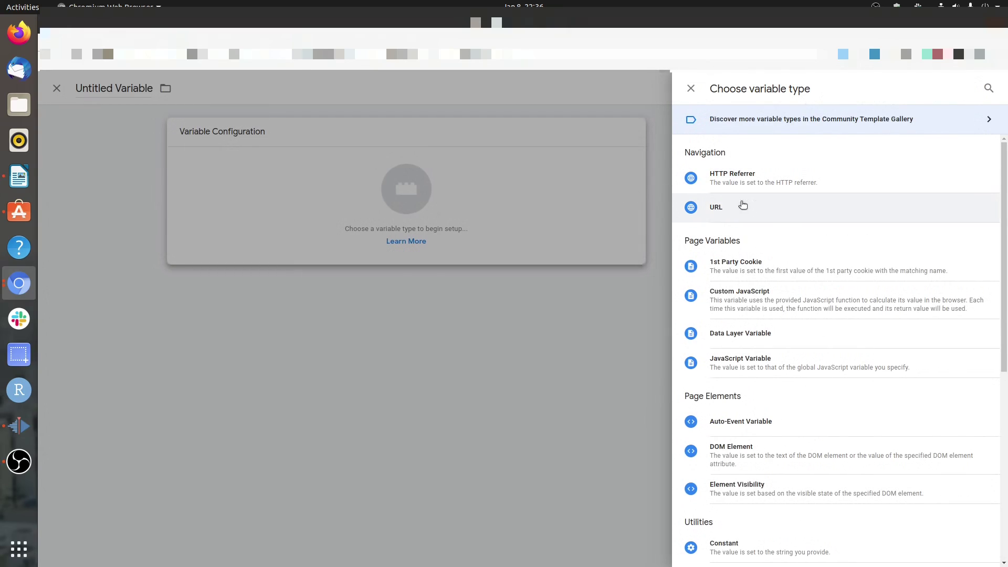
pyautogui.click(765, 358)
pyautogui.click(488, 198)
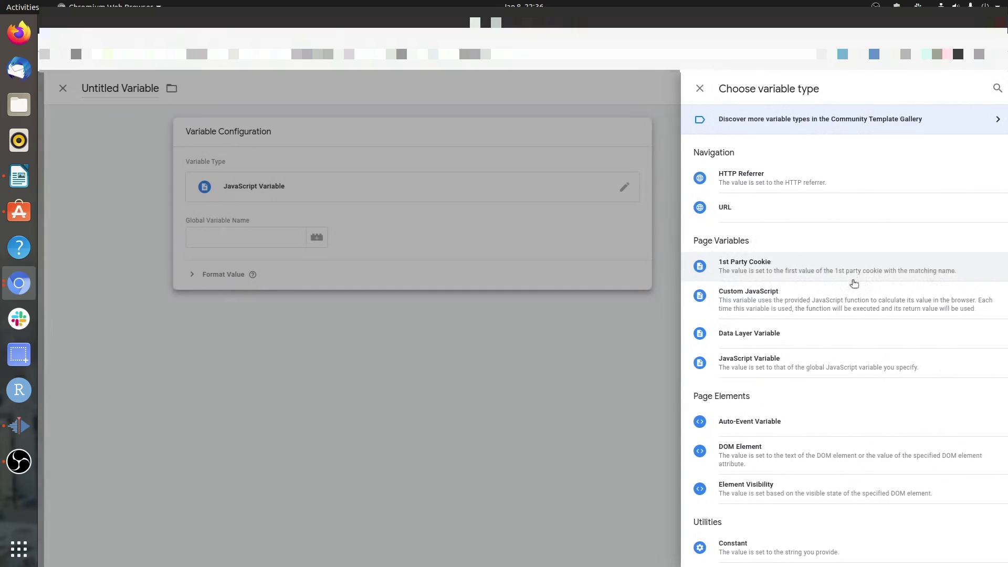
pyautogui.click(838, 315)
# Write an anonymous function in the variable that returns window.localStorage.getItem("utm-source")
pyautogui.write('function(){}')
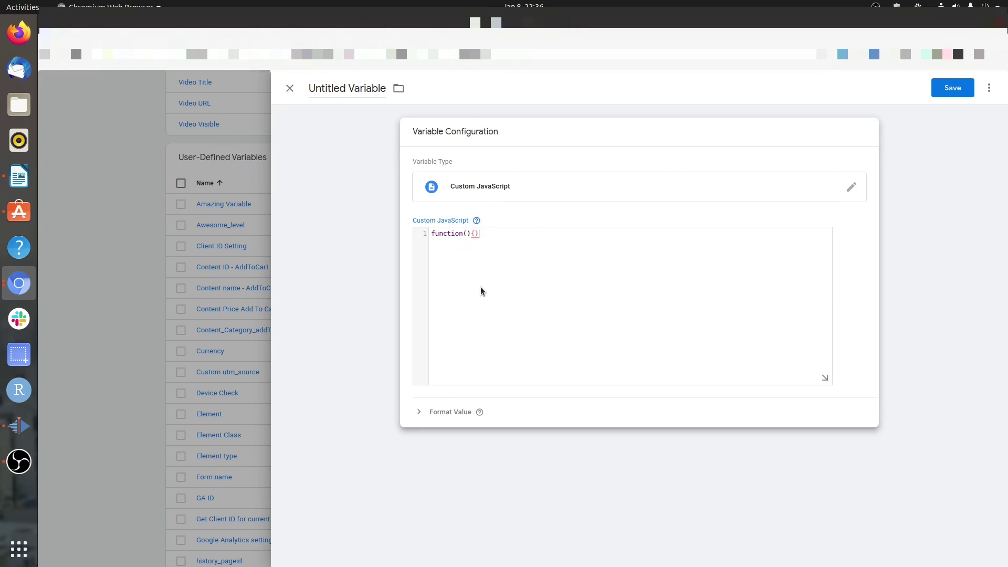
pyautogui.press('Left')
pyautogui.press('Return')
pyautogui.press('Return')
pyautogui.press('Return')
pyautogui.press('Return')
pyautogui.press('Return')
pyautogui.press('Up')
pyautogui.press('Up')
pyautogui.press('Up')
pyautogui.write('return window.localStorage.getItem("utm-source')
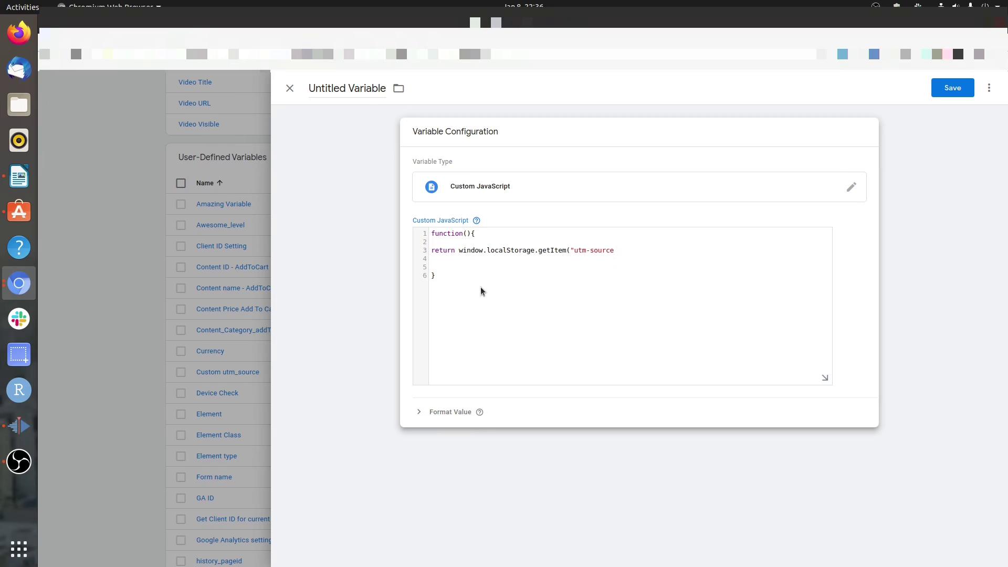
pyautogui.write('");')
# Name the variable "utm-source - cJS" and save it
pyautogui.click(315, 89)
pyautogui.doubleClick(325, 91)
pyautogui.click(325, 91)
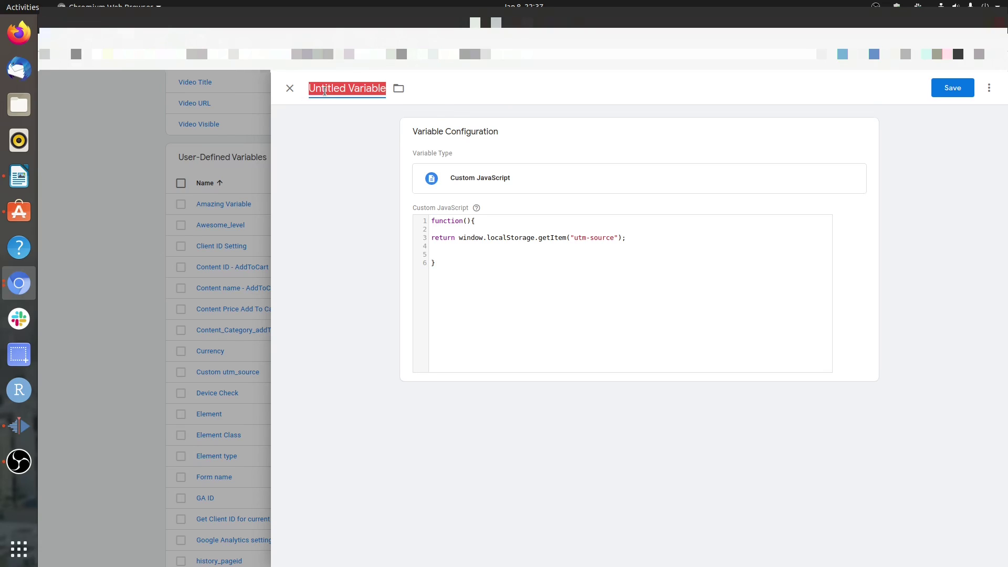
pyautogui.write('utm-source - ')
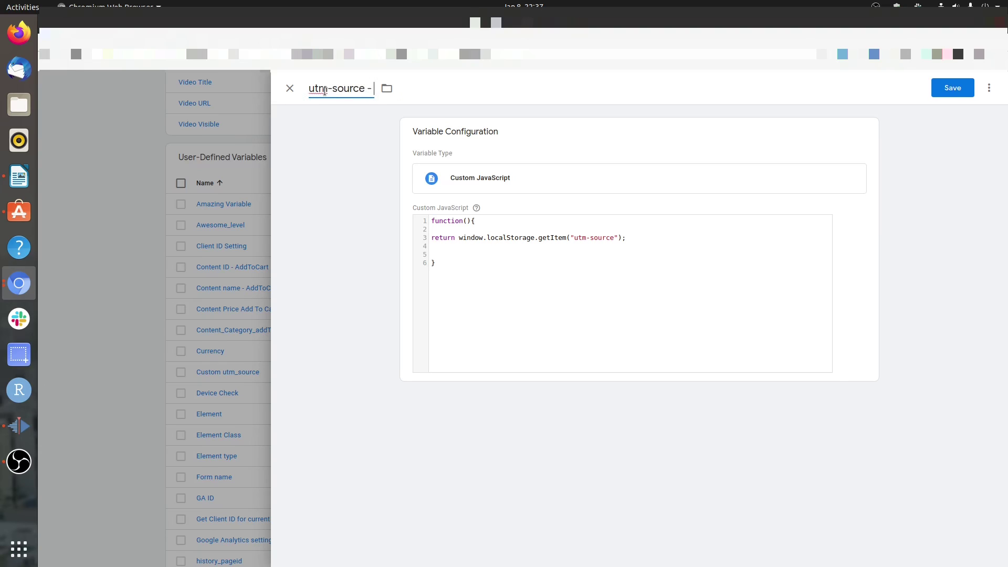
pyautogui.write('cJS')
pyautogui.click(951, 88)
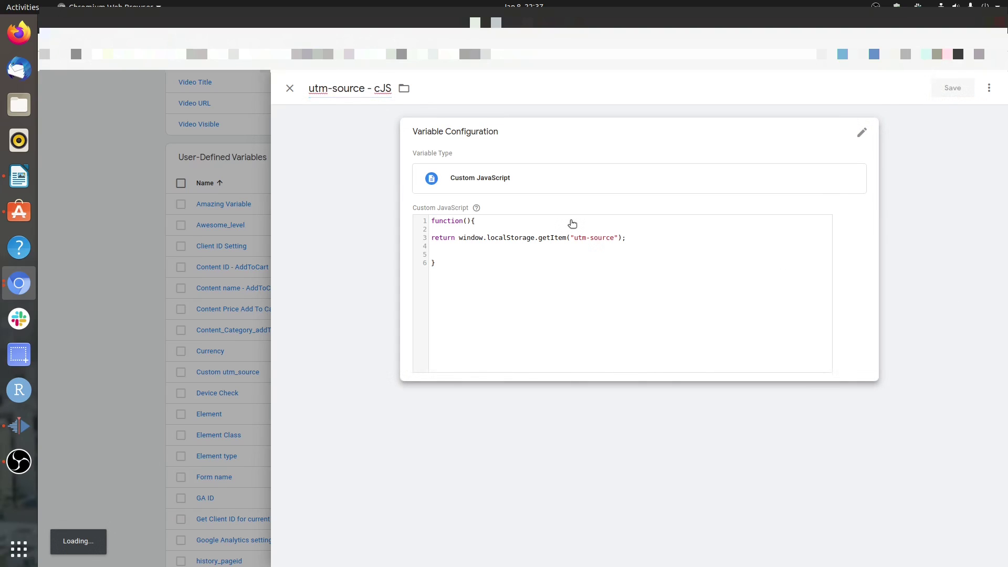
# Open the GA4 Page View Tag for editing and add a field to set named utm_source
pyautogui.scroll(9, 571, 225)
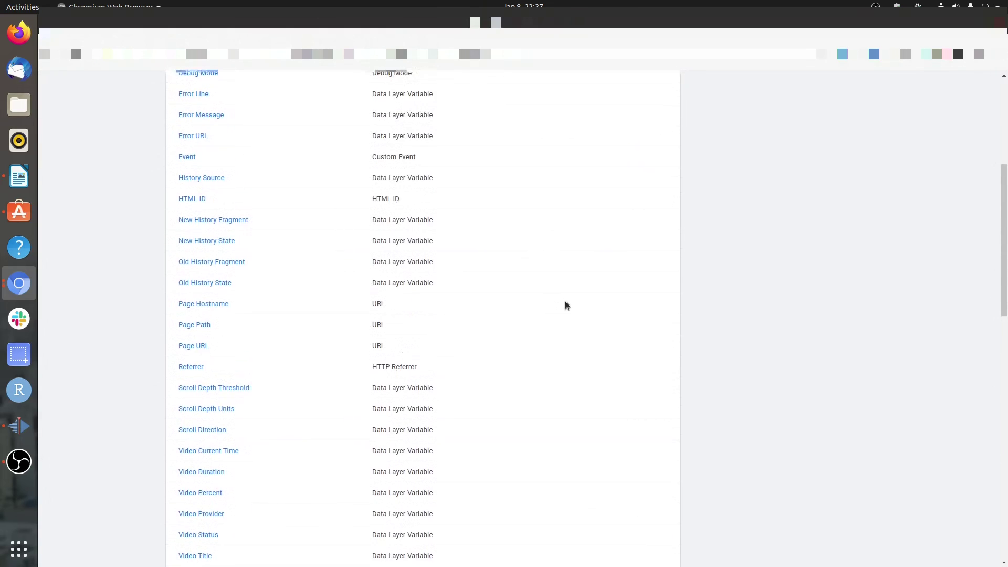
pyautogui.scroll(5, 567, 305)
pyautogui.click(143, 226)
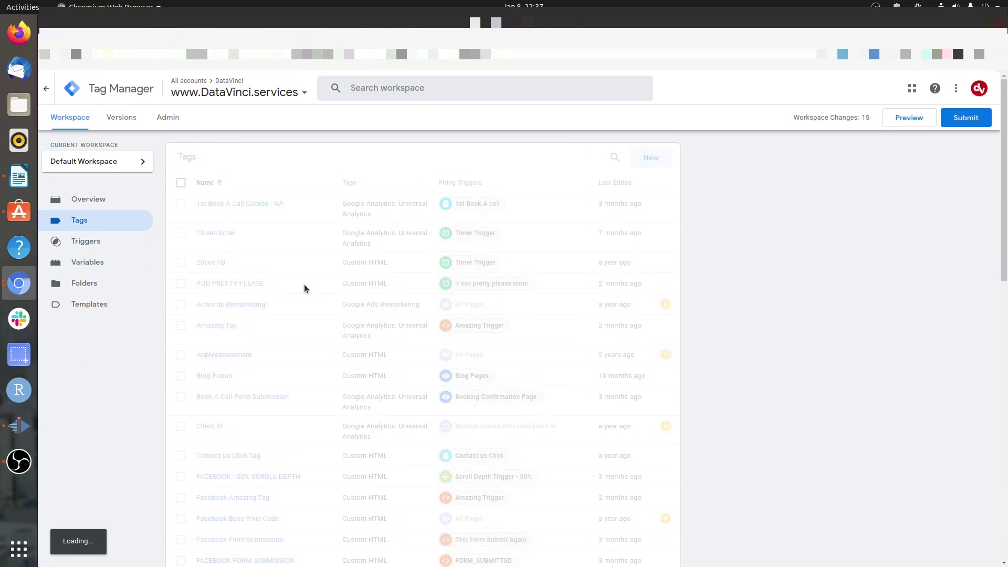
pyautogui.click(252, 245)
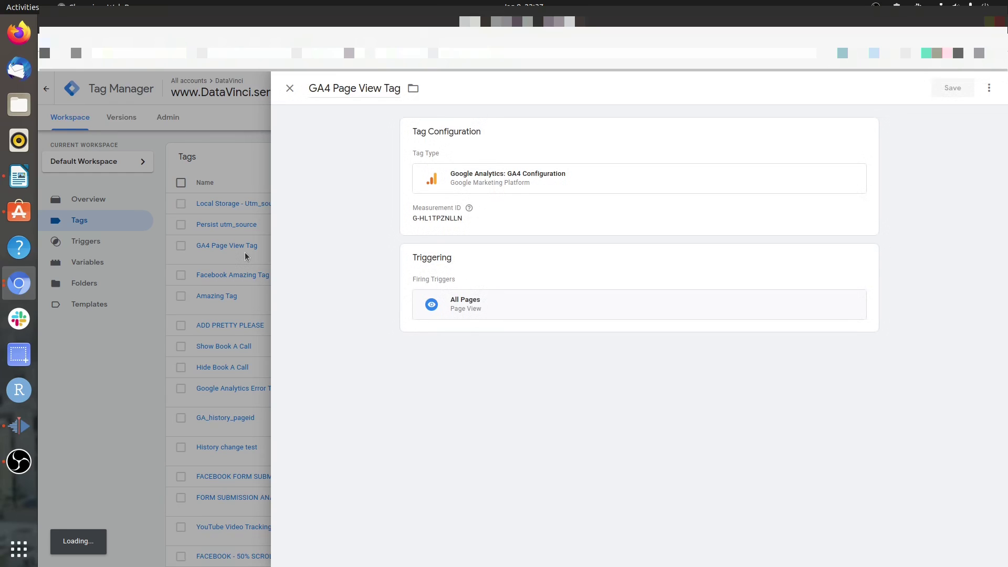
pyautogui.click(418, 227)
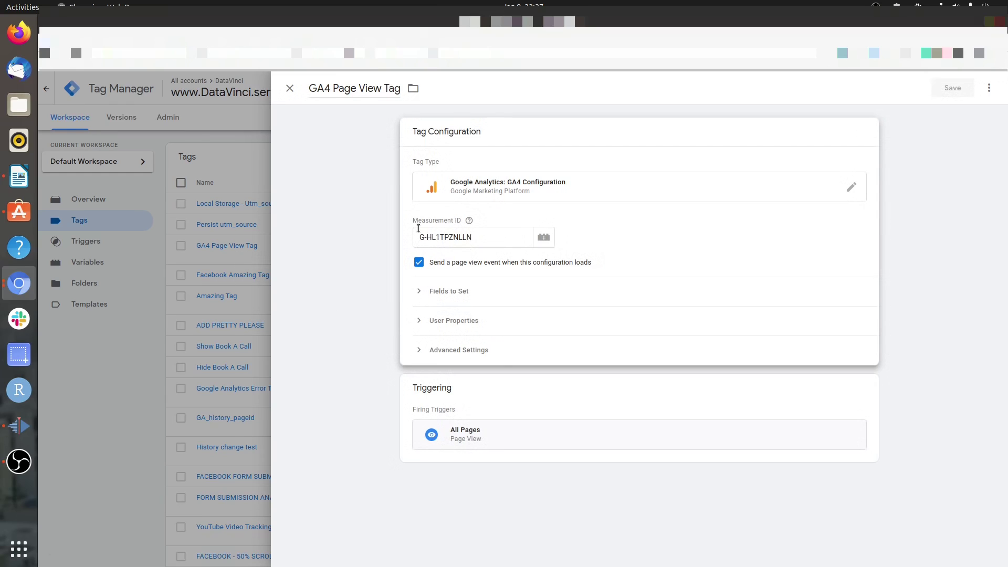
pyautogui.click(481, 302)
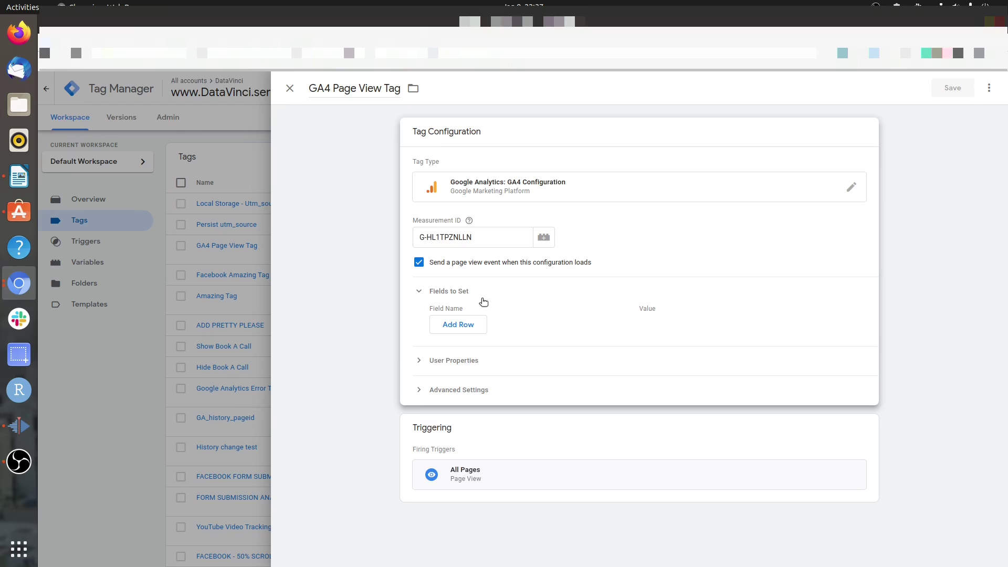
pyautogui.click(477, 330)
pyautogui.click(478, 331)
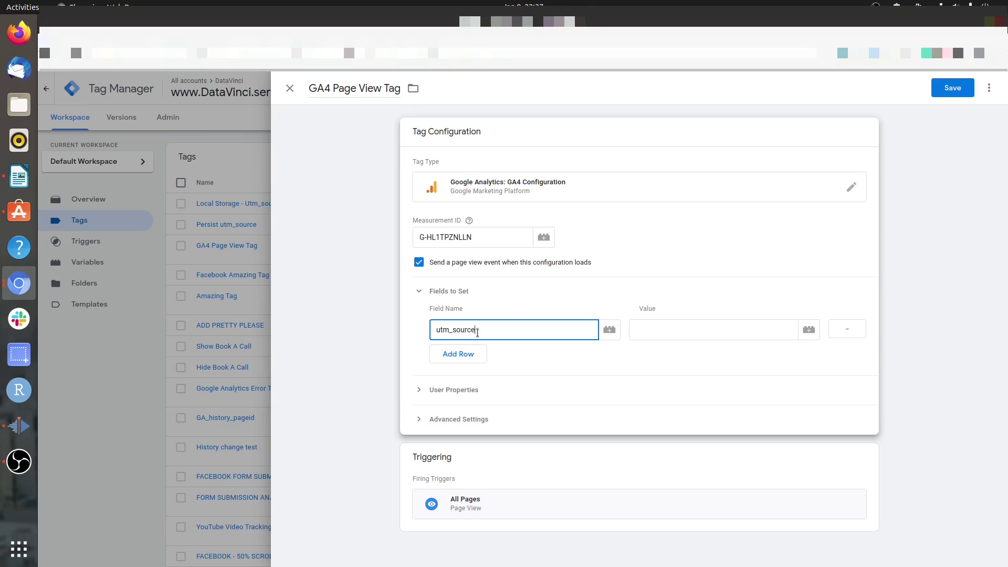
# Set the utm_source field's value to the {{utm-source - cJS}} variable and save the tag
pyautogui.click(634, 328)
pyautogui.write('{')
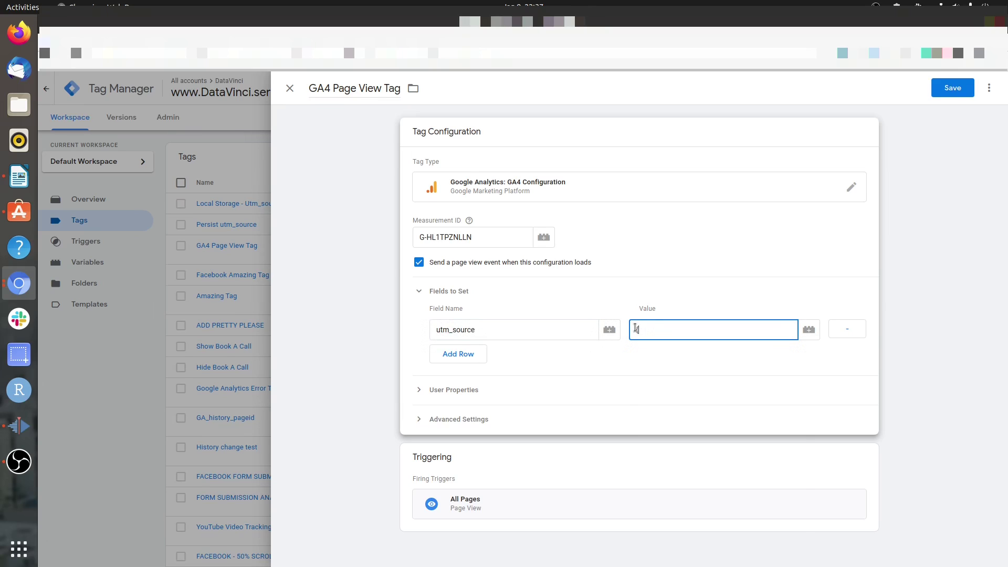
pyautogui.write('{utm')
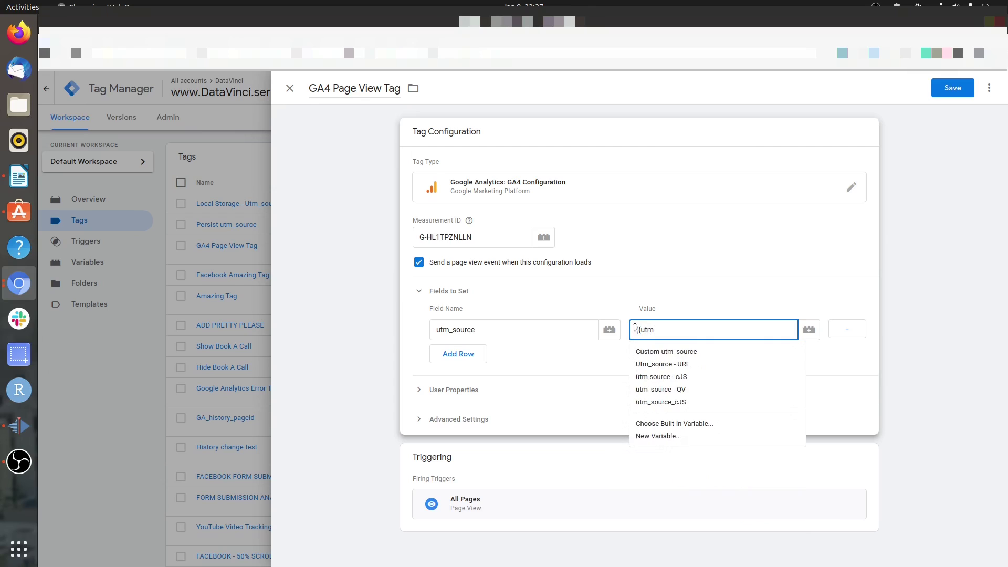
pyautogui.click(691, 376)
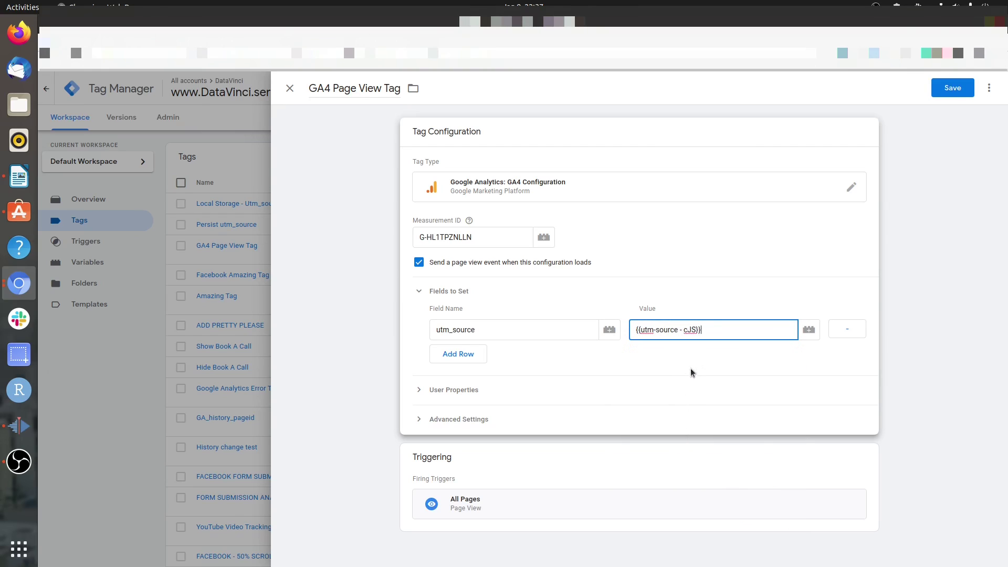
pyautogui.click(948, 93)
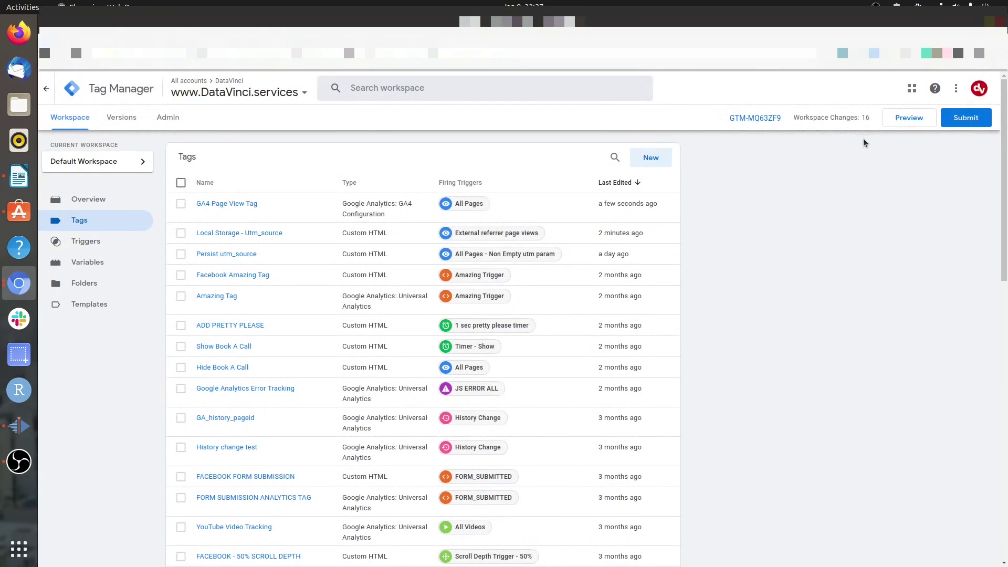
# Preview the updated container and inspect the site's tracking requests with Omnibug in the developer tools
pyautogui.click(901, 120)
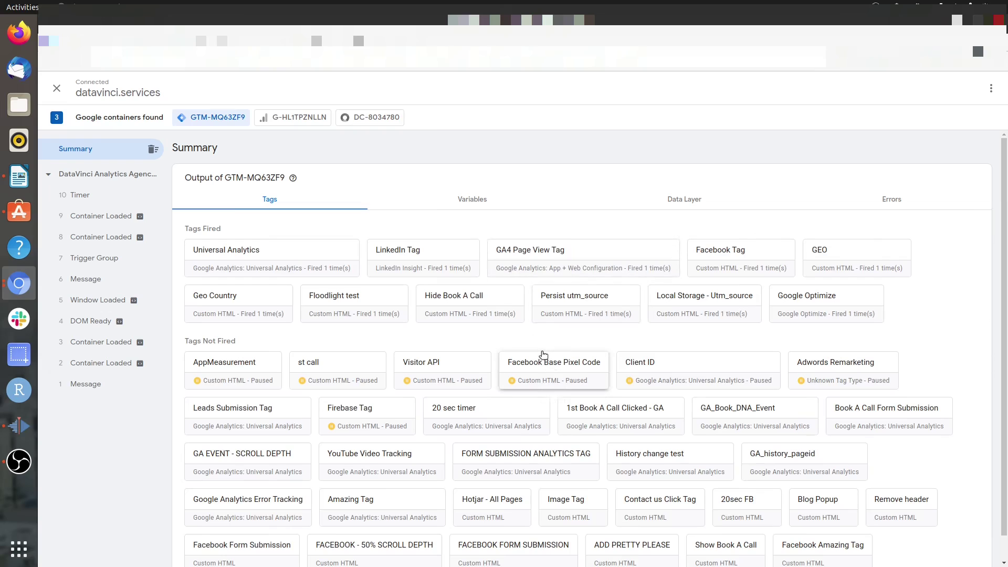
pyautogui.hotkey('ctrl', 'shift', 'i')
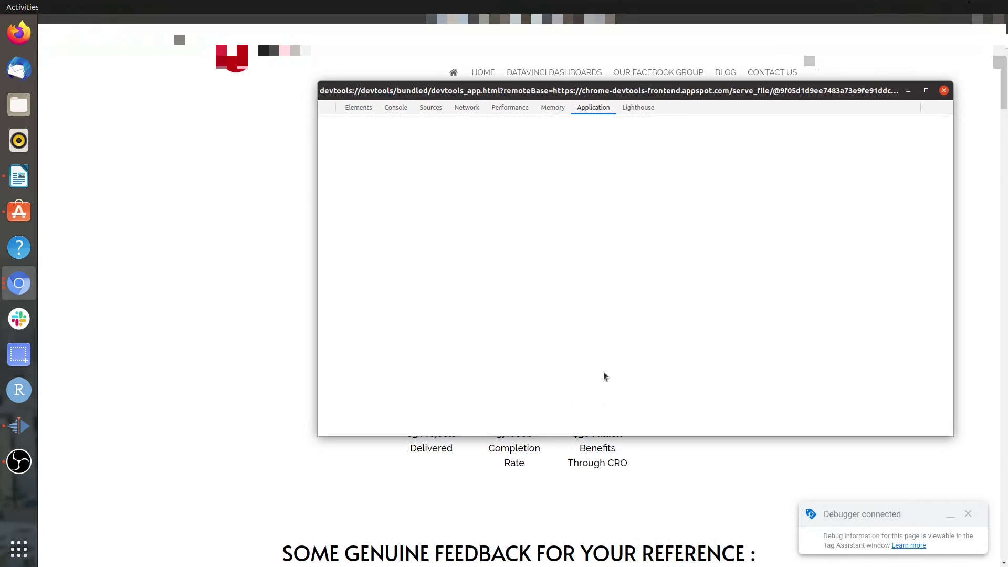
pyautogui.click(677, 108)
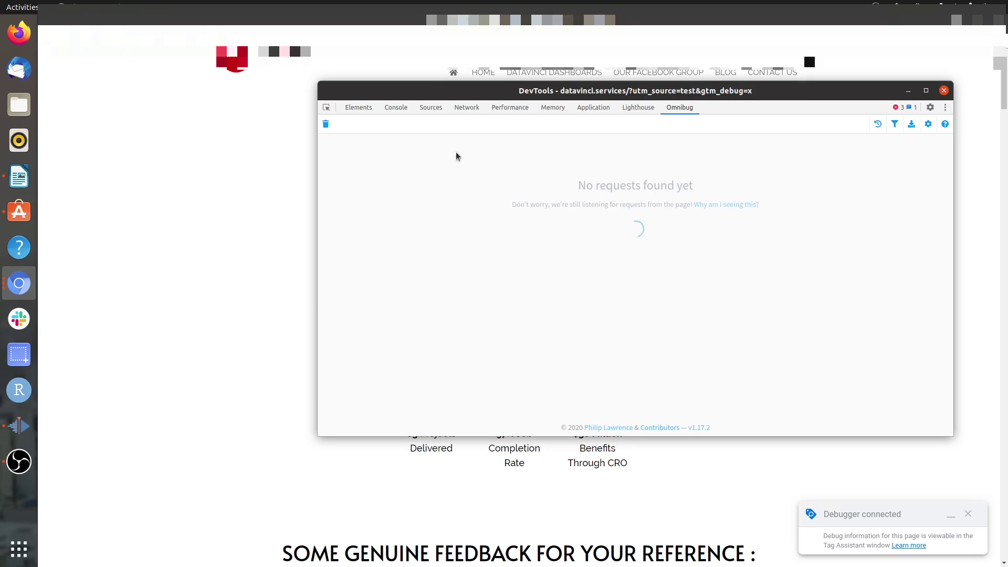
pyautogui.hotkey('ctrl', 'shift', 'i')
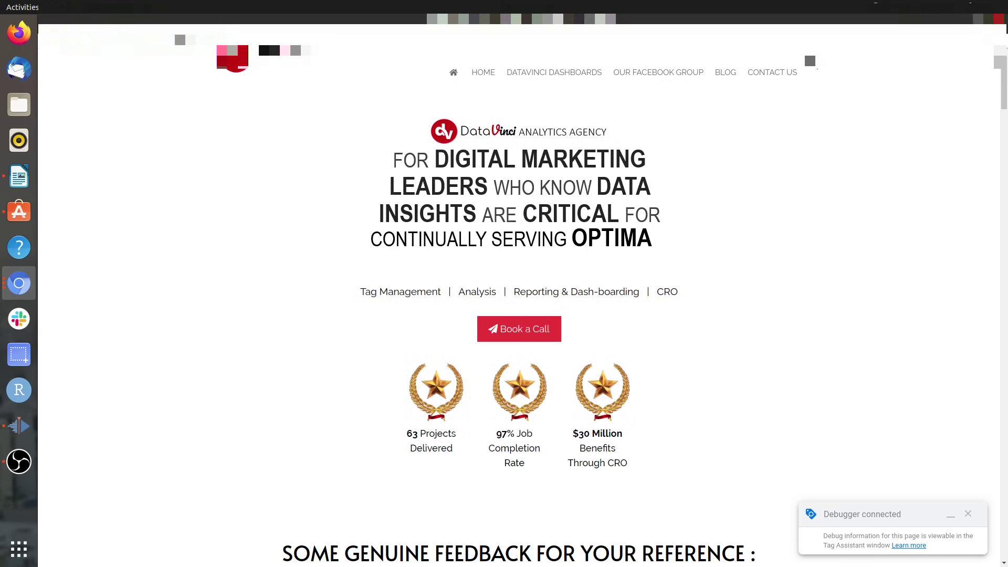
# Reload the home page with Omnibug capturing and examine the utm_source event data in the GA4 page view request
pyautogui.hotkey('ctrl', 'shift', 'i')
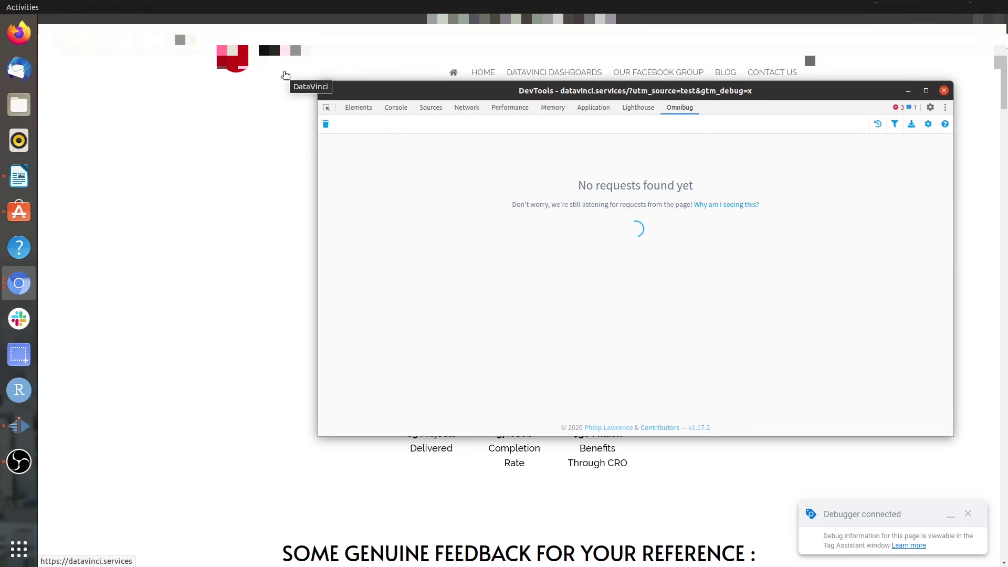
pyautogui.hotkey('ctrl', 'shift', 'i')
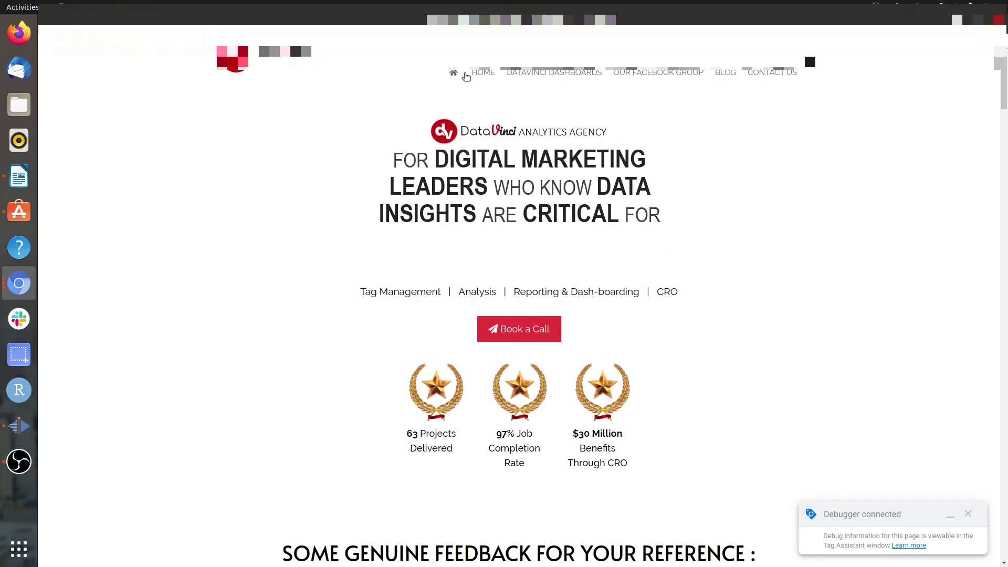
pyautogui.click(482, 76)
pyautogui.hotkey('ctrl', 'shift', 'i')
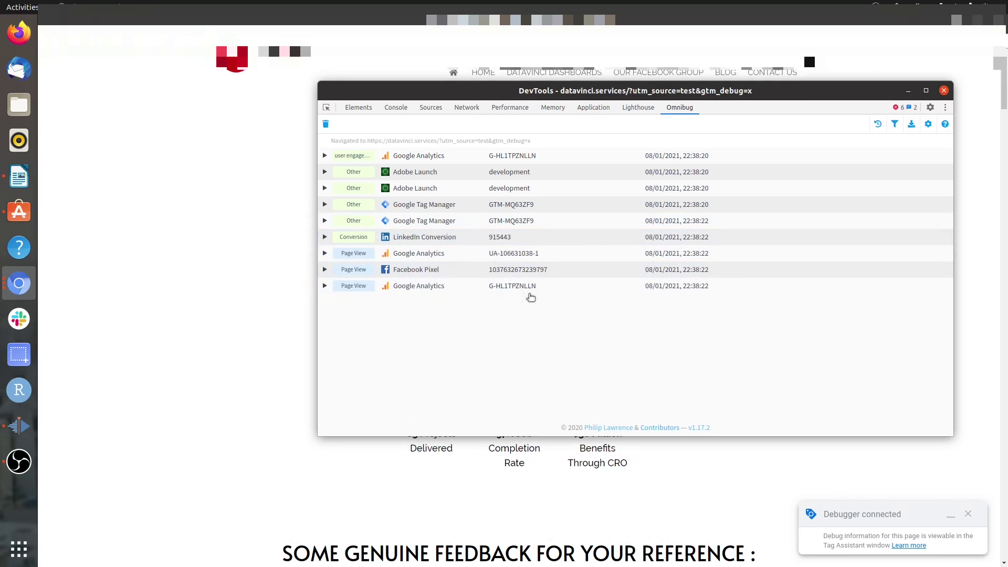
pyautogui.click(540, 289)
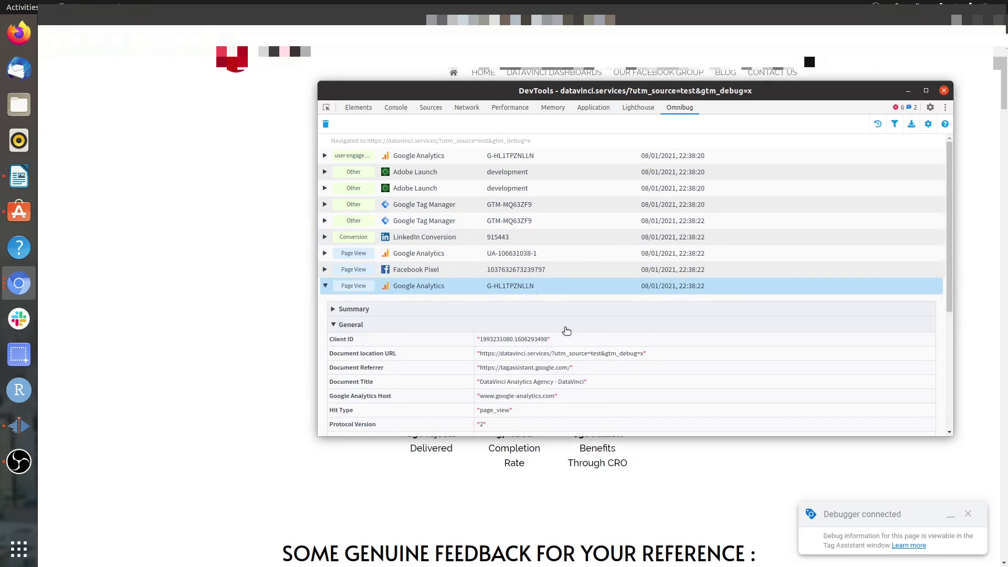
pyautogui.scroll(-2, 557, 328)
pyautogui.scroll(-3, 555, 328)
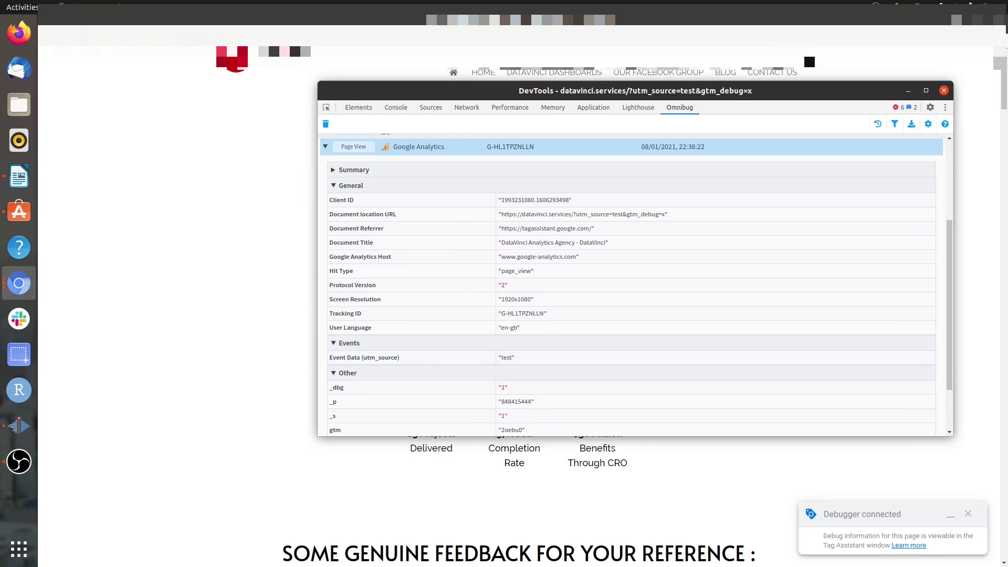
# Open the site's Blog page and check the utm_source event data in its GA4 page view request
pyautogui.click(725, 75)
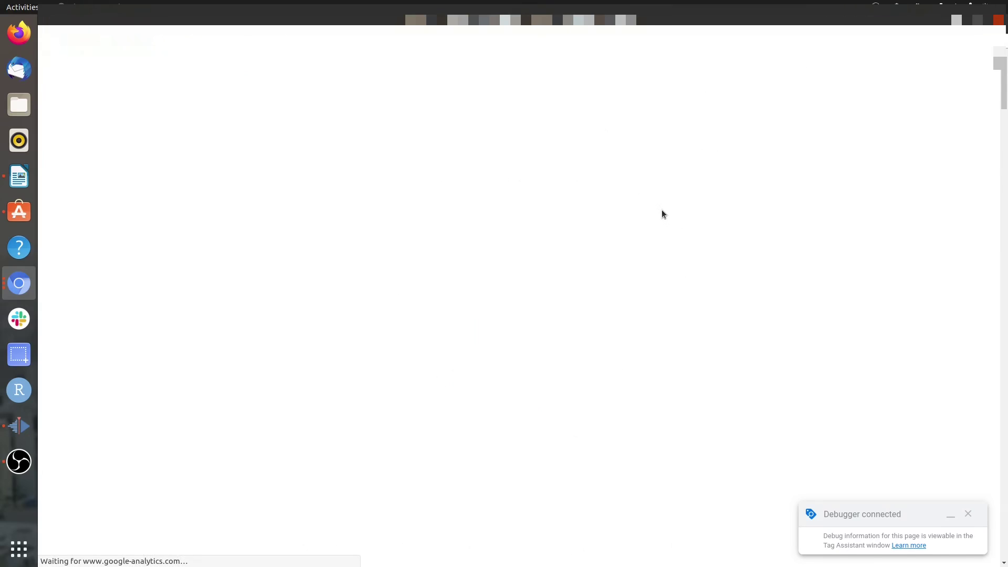
pyautogui.hotkey('alt', 'Tab')
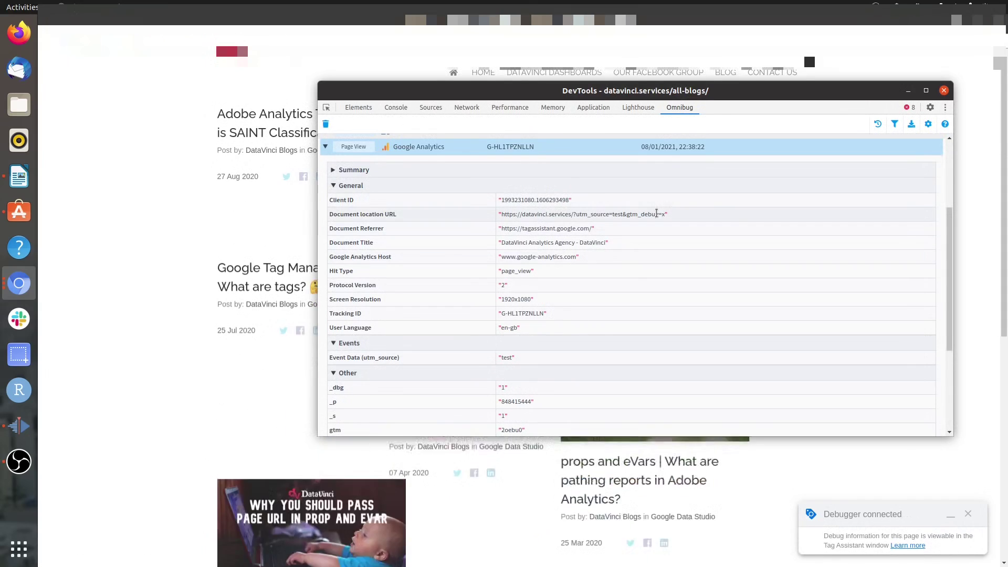
pyautogui.scroll(-3, 569, 223)
pyautogui.scroll(-4, 570, 223)
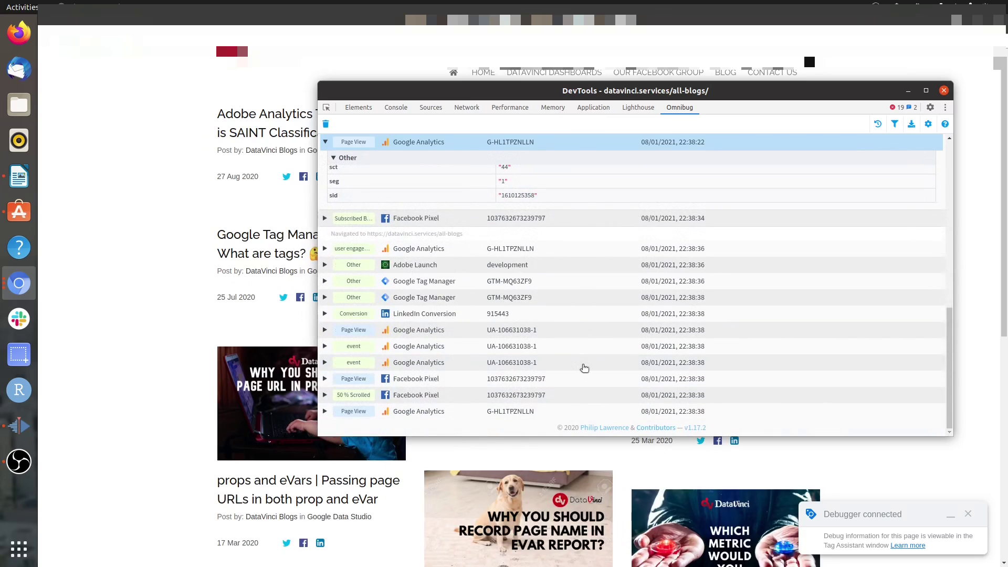
pyautogui.click(571, 417)
pyautogui.scroll(-6, 571, 418)
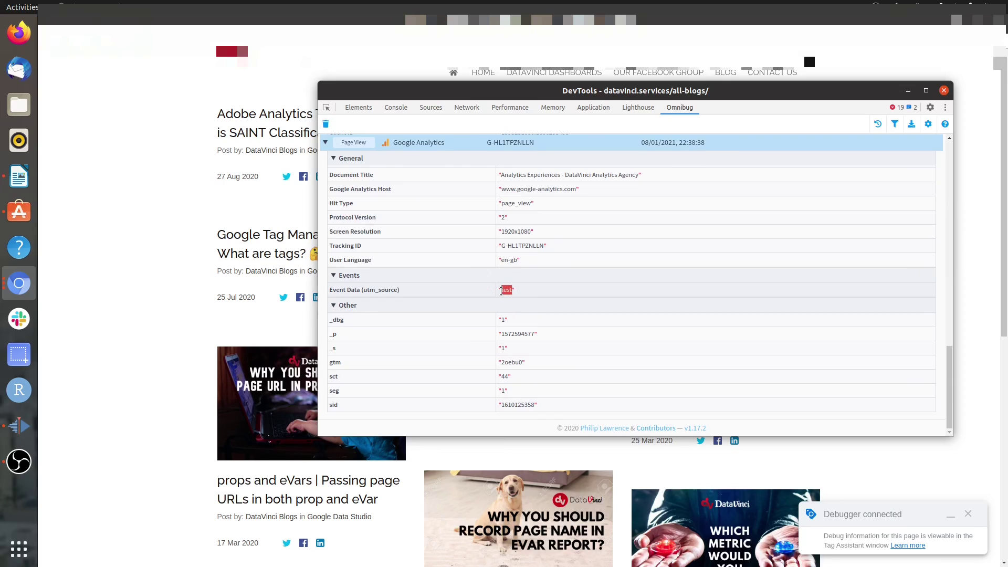
# Clear the captured requests, then open the Contact Us page and inspect its GA4 page view request
pyautogui.click(326, 124)
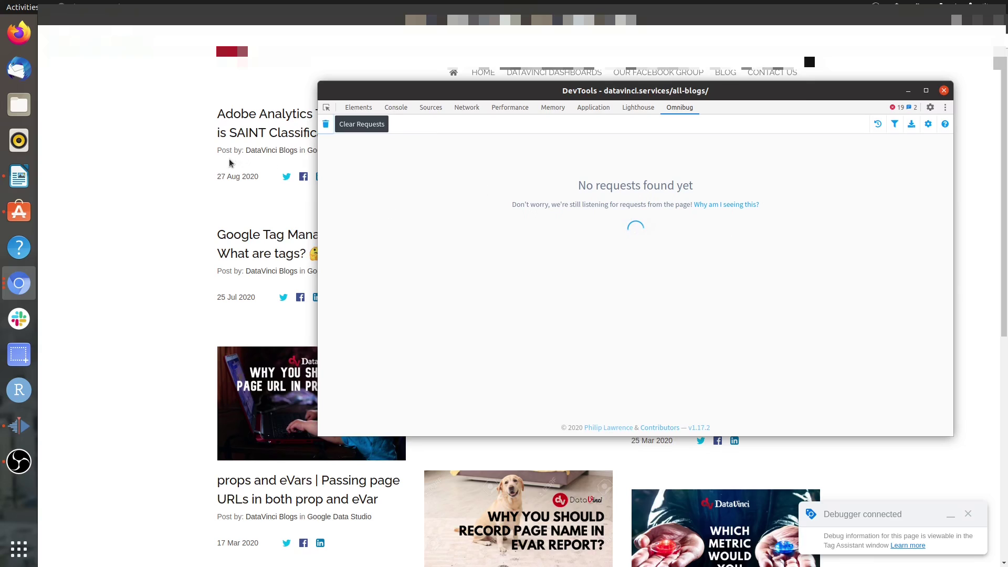
pyautogui.moveTo(547, 93); pyautogui.dragTo(525, 163)
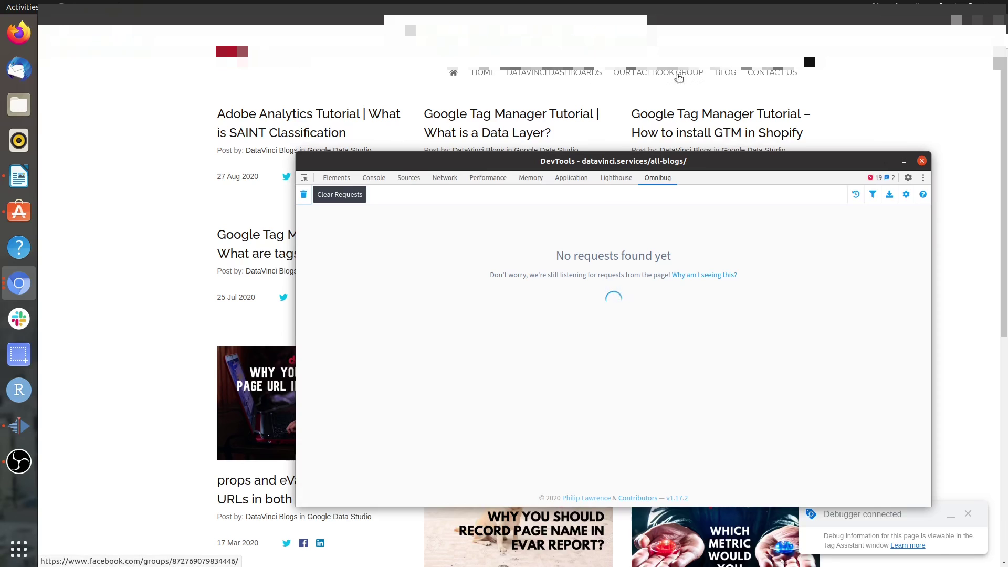
pyautogui.click(752, 74)
pyautogui.click(494, 401)
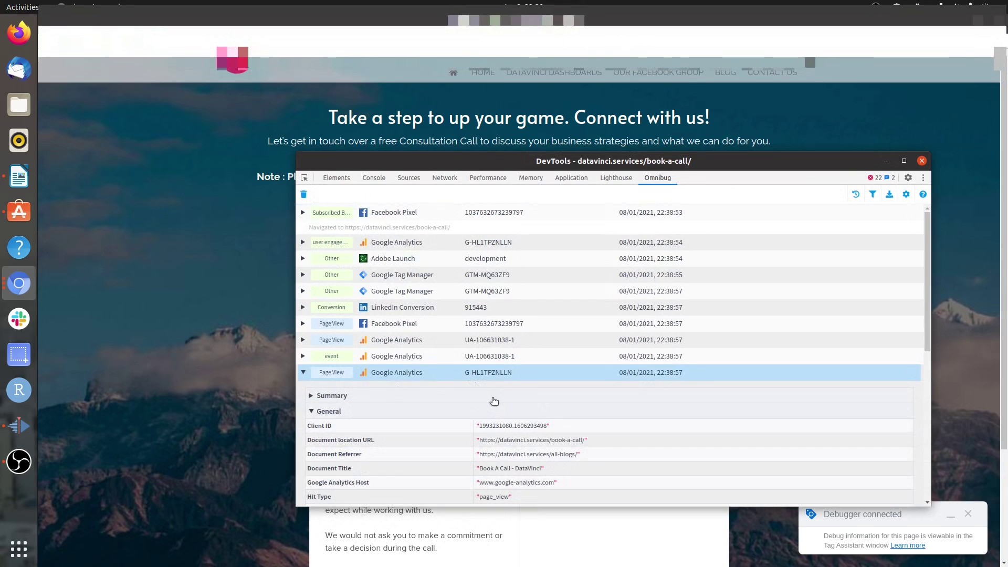
pyautogui.scroll(-4, 493, 401)
pyautogui.scroll(4, 488, 410)
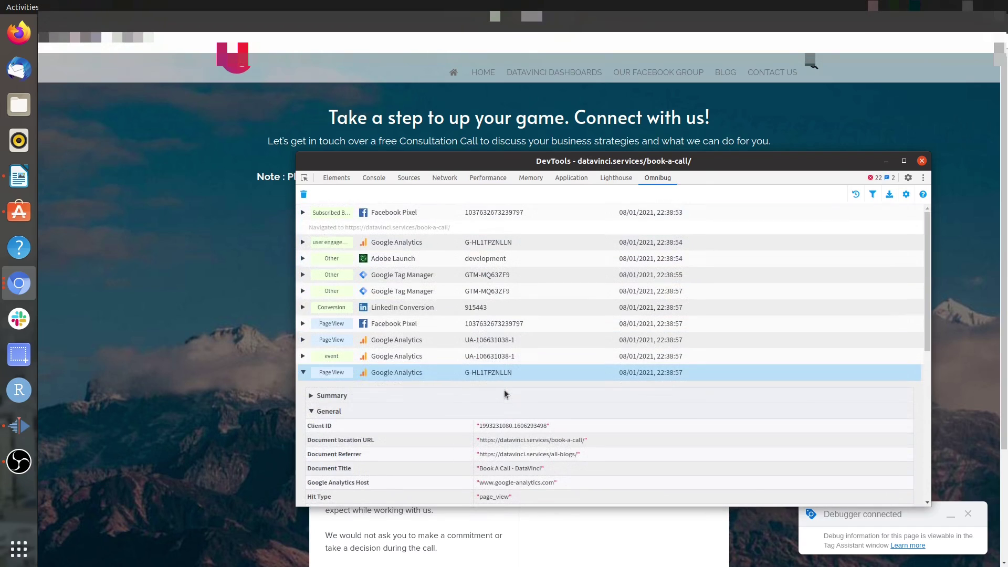
# Check the utm_source event data in the GA4 user engagement request, then clear the captured requests
pyautogui.click(424, 244)
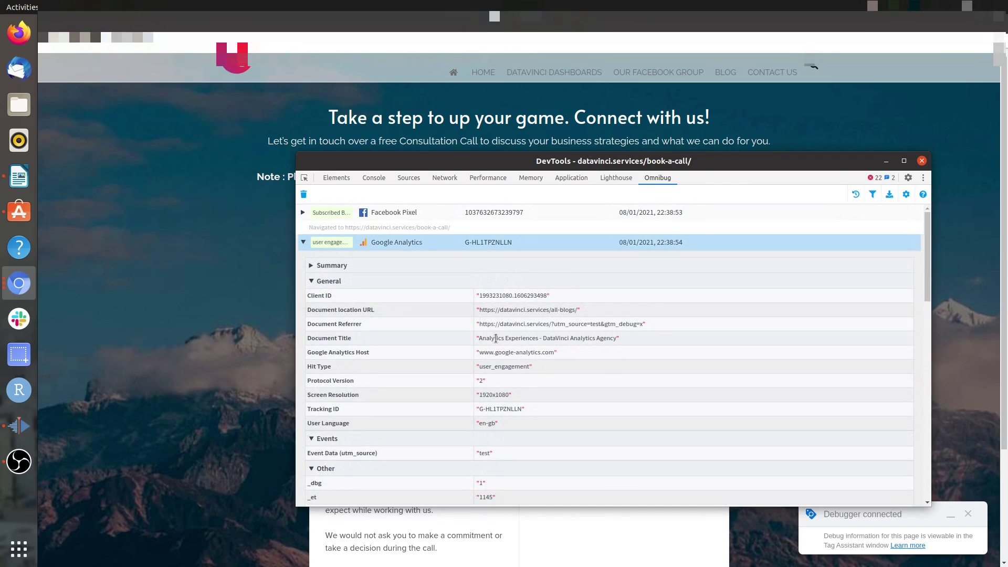
pyautogui.scroll(-1, 496, 338)
pyautogui.doubleClick(484, 426)
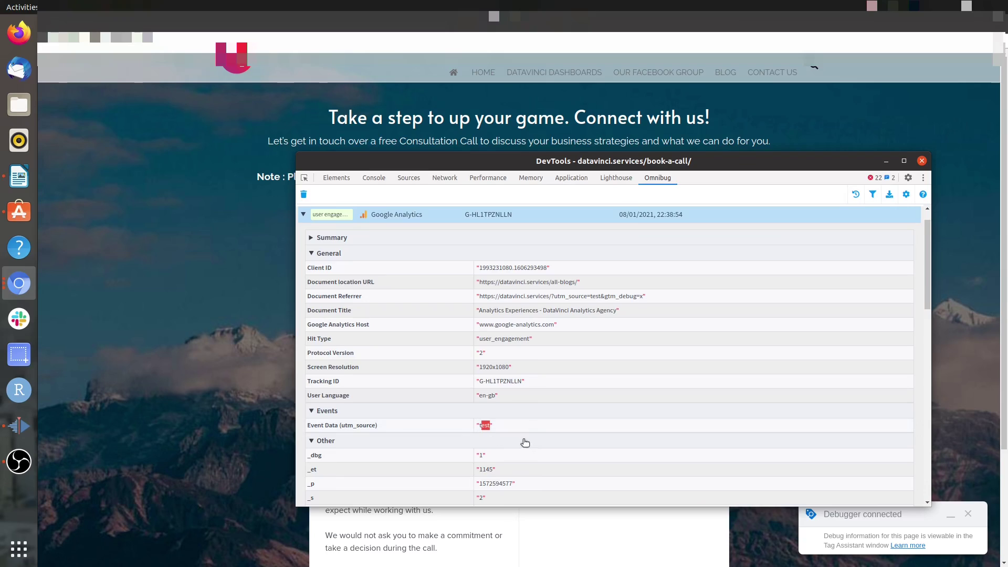
pyautogui.click(299, 198)
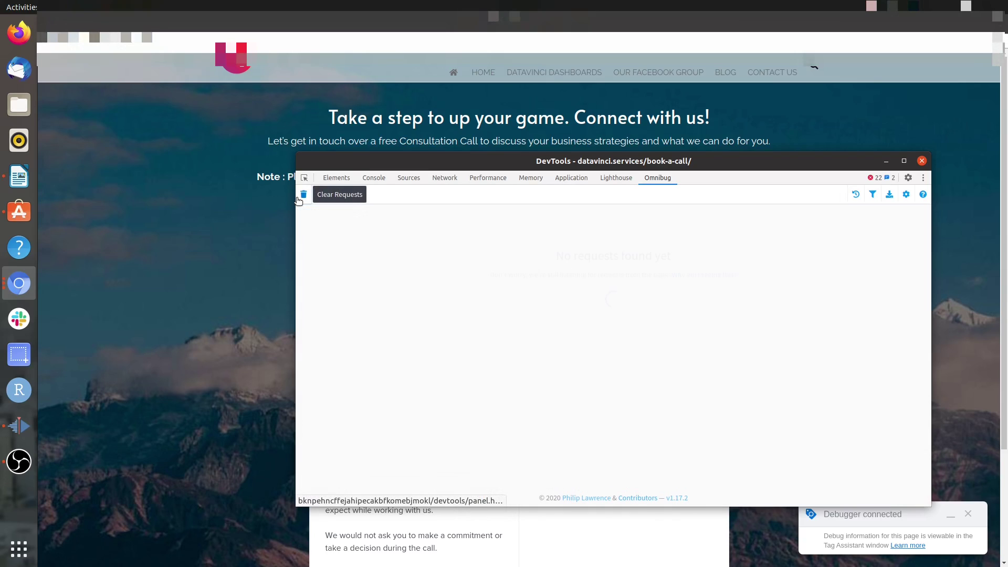
# Close the developer tools and return to the site's home page
pyautogui.click(922, 160)
pyautogui.click(483, 73)
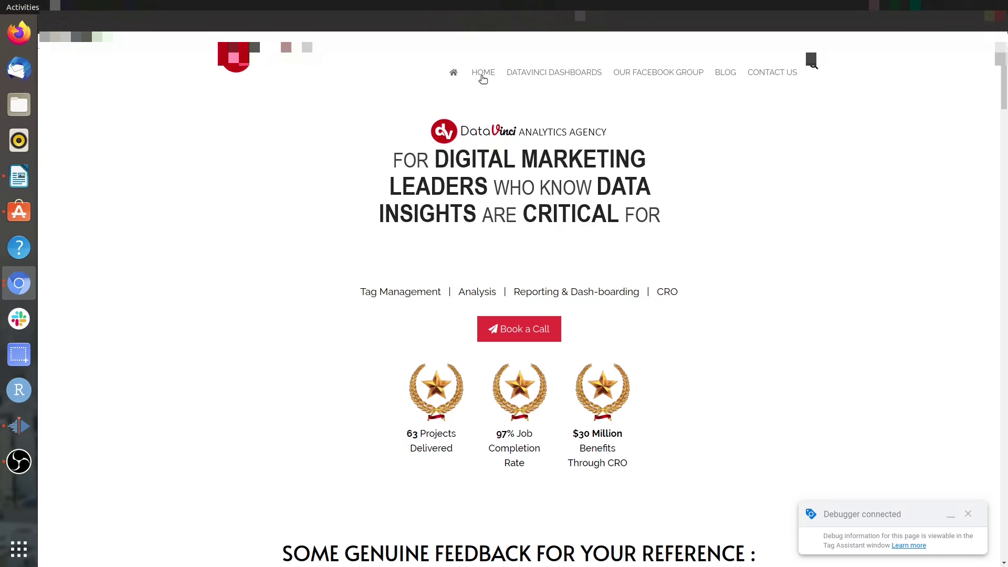
pyautogui.scroll(-5, 714, 291)
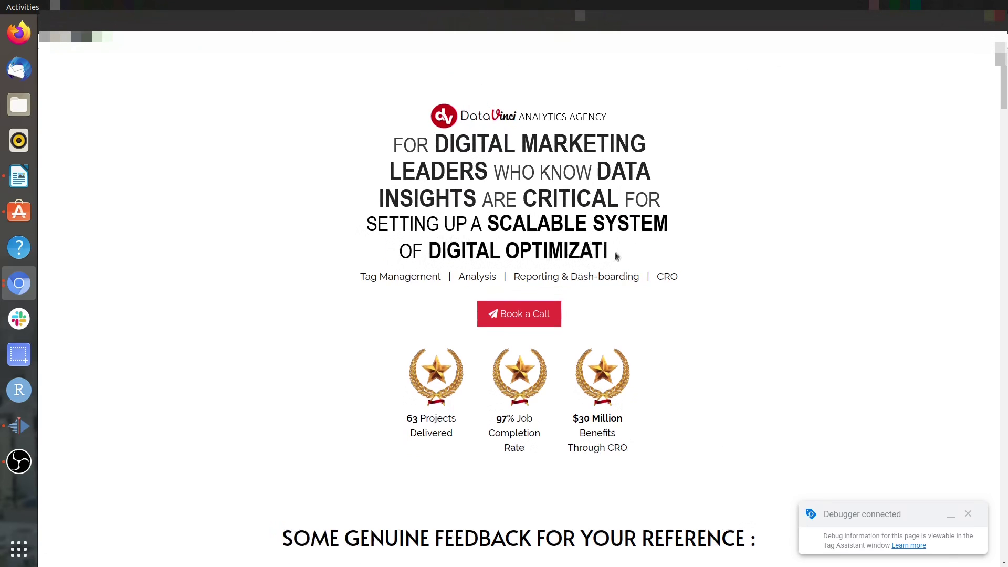
pyautogui.scroll(5, 614, 331)
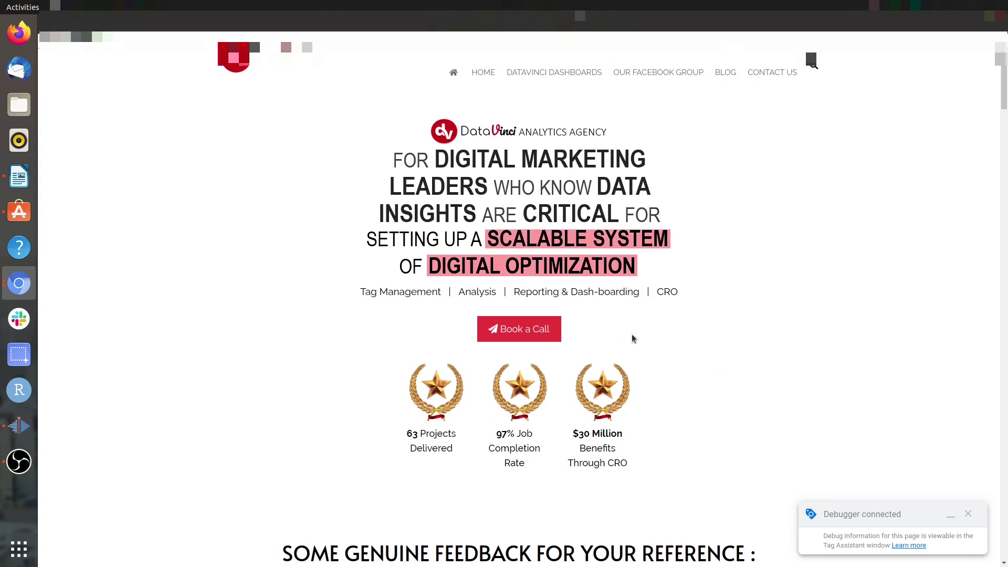